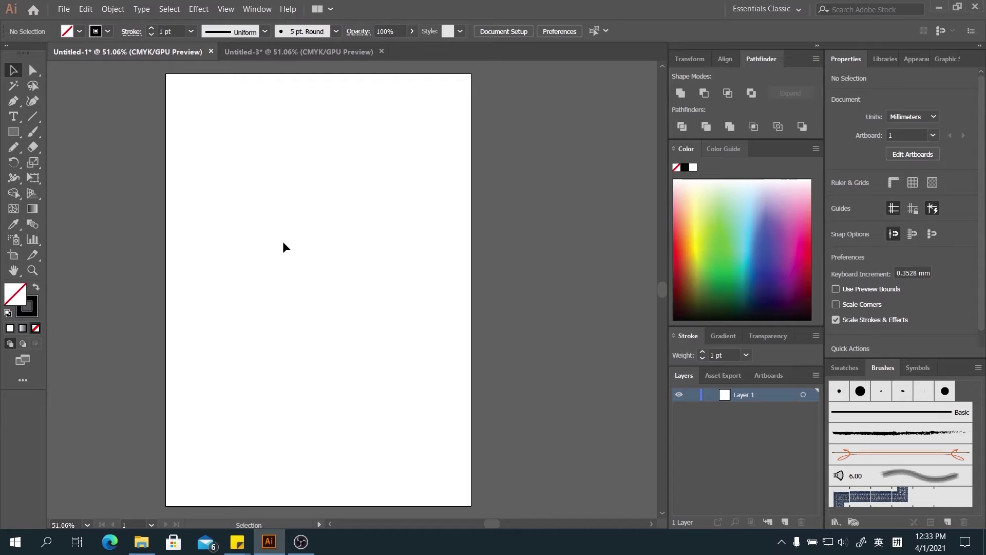
# Switch to the Pen tool with P on the blank artboard
pyautogui.press('p')
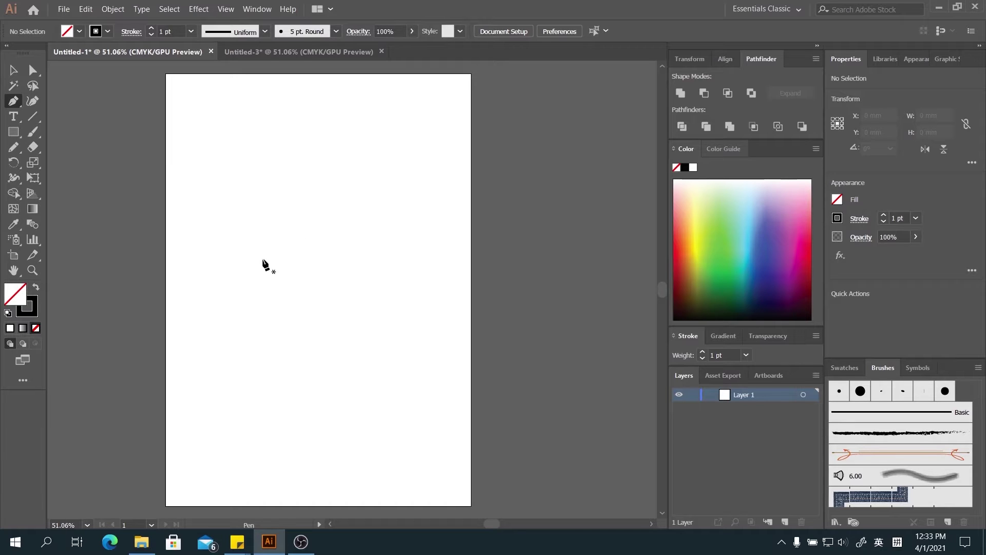
# Draw an open three-anchor inverted-V path across the middle of the page
pyautogui.click(225, 280)
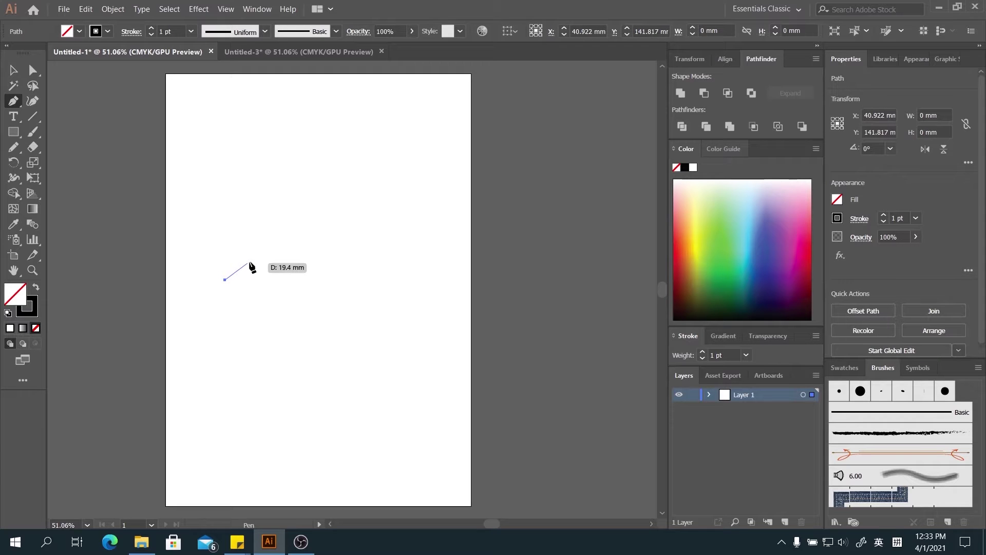
pyautogui.click(292, 239)
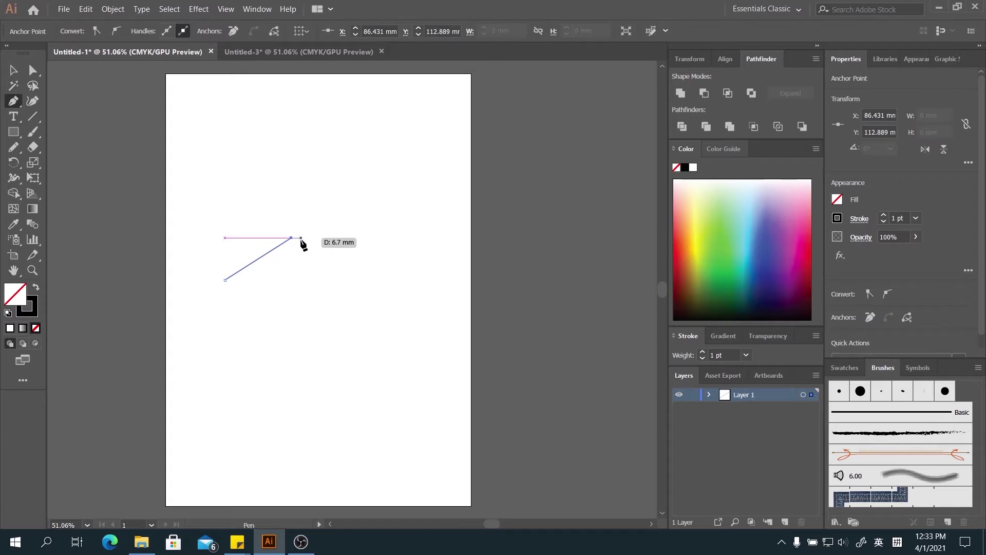
pyautogui.click(367, 275)
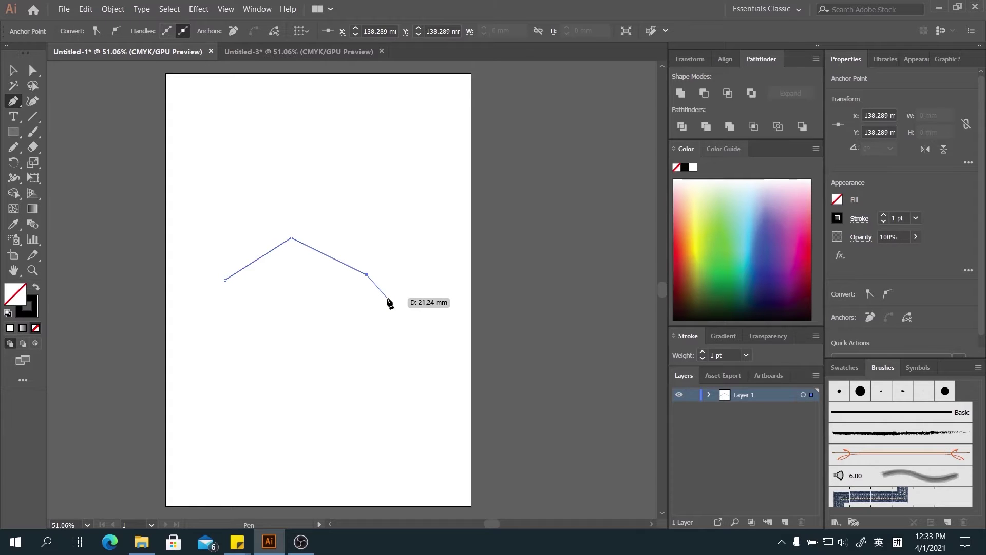
pyautogui.press('Escape')
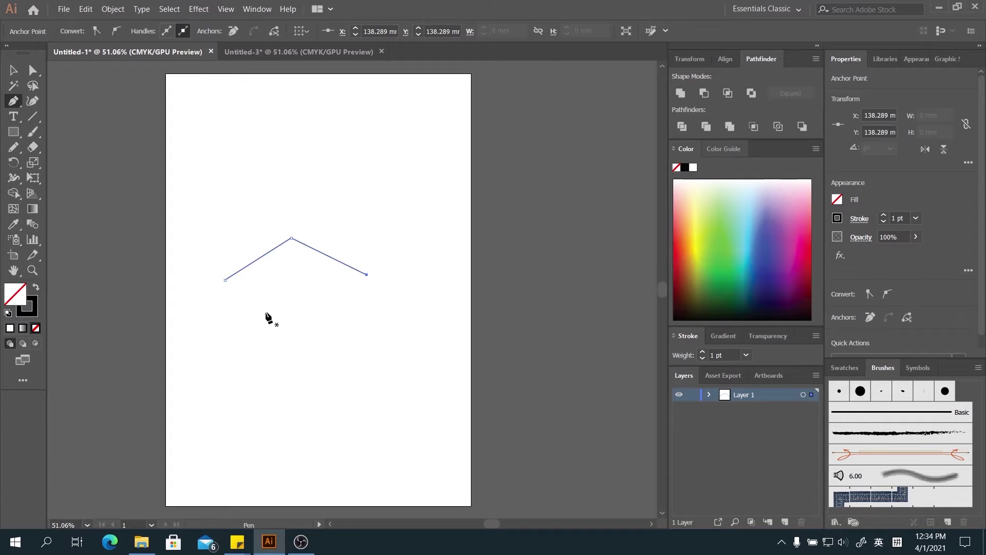
# Draw a closed five-cornered polygon below the peaked line, closing on its first anchor
pyautogui.hotkey('ctrl', 'shift', 'a')
pyautogui.click(243, 339)
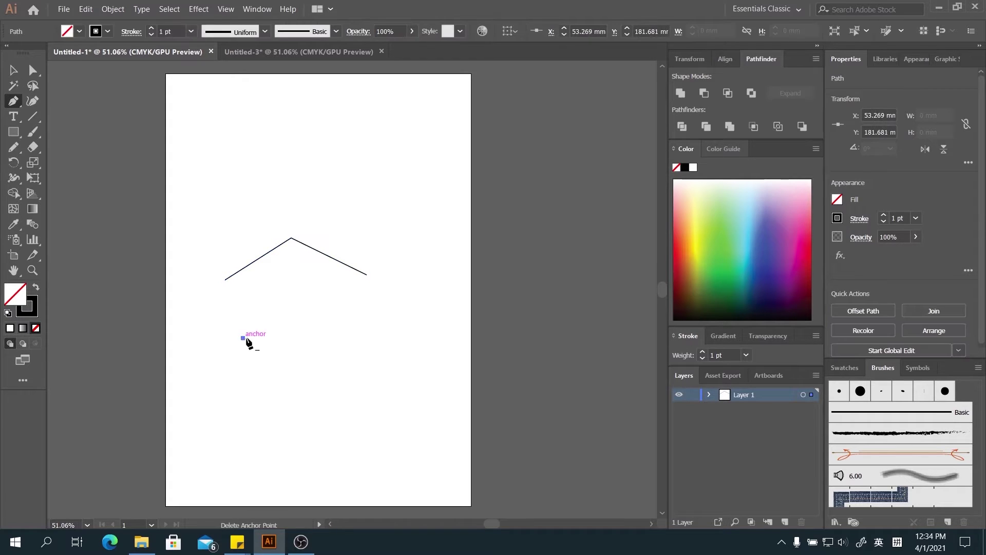
pyautogui.click(296, 308)
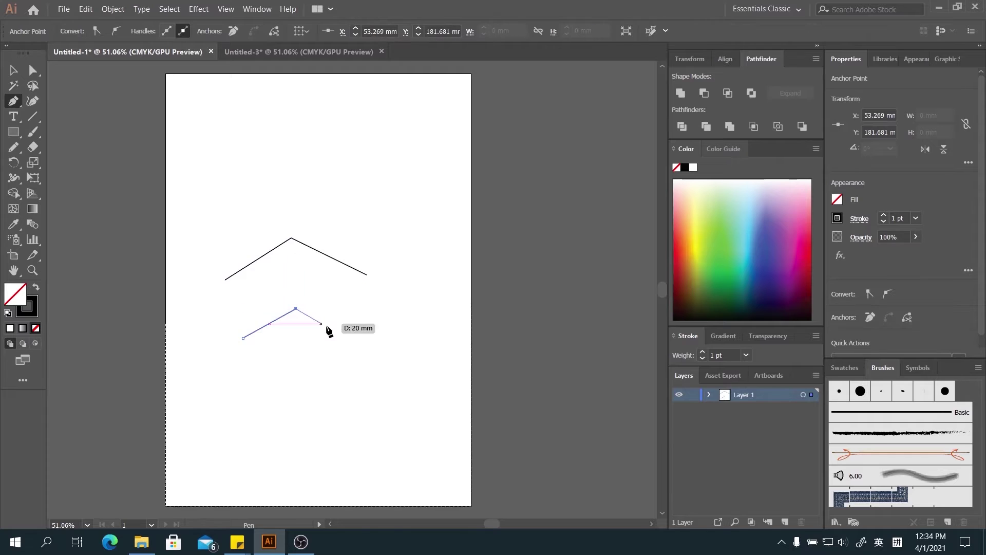
pyautogui.click(343, 353)
pyautogui.click(273, 396)
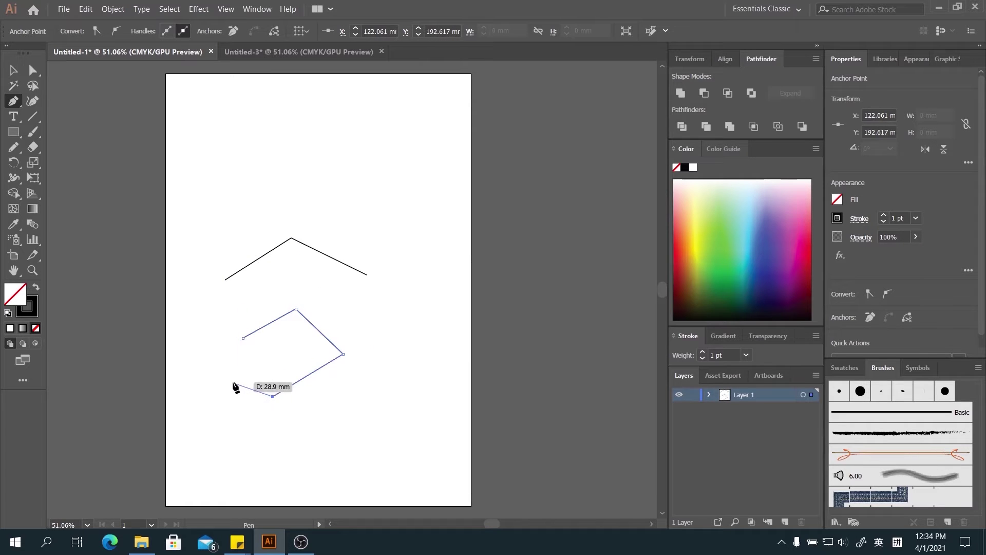
pyautogui.click(234, 381)
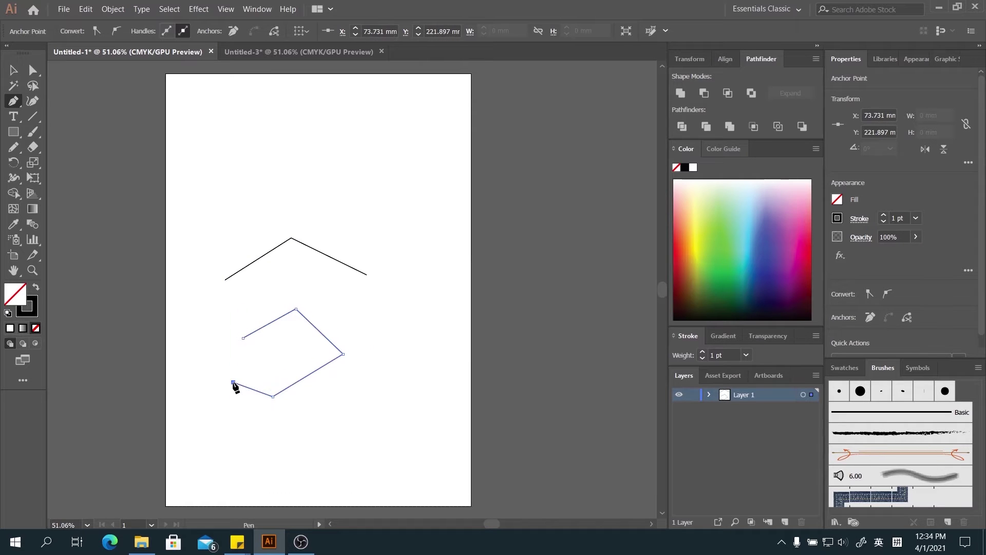
pyautogui.click(244, 339)
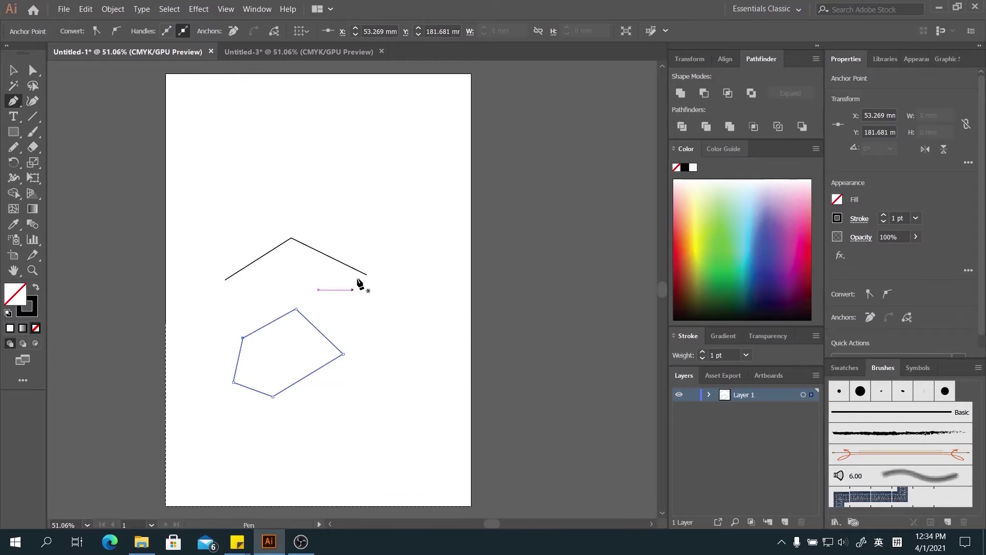
# Draw an open two-anchor smooth wave curve near the top of the page
pyautogui.keyDown('ctrl'); pyautogui.click(234, 162); pyautogui.keyUp('ctrl')
pyautogui.moveTo(234, 161); pyautogui.dragTo(233, 215)
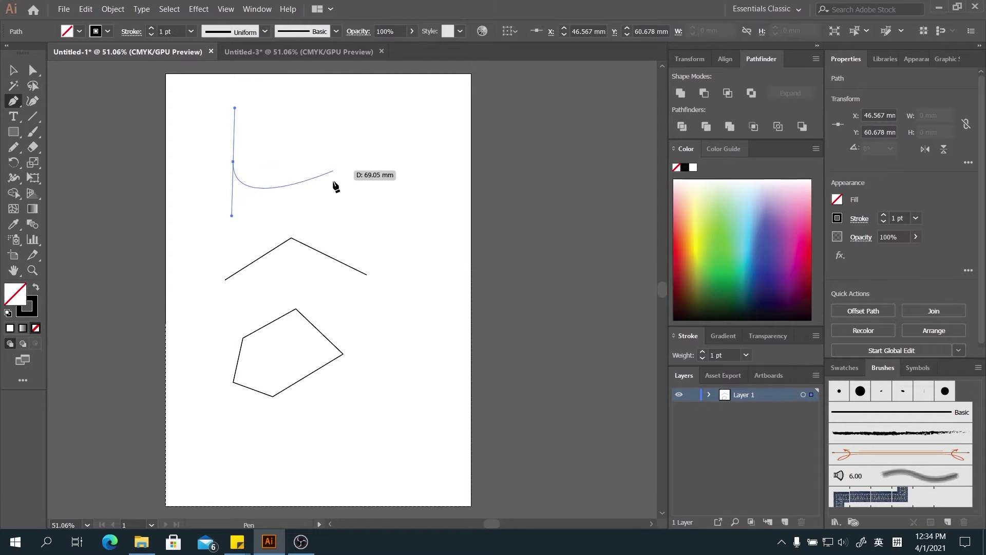
pyautogui.moveTo(328, 162); pyautogui.dragTo(328, 226)
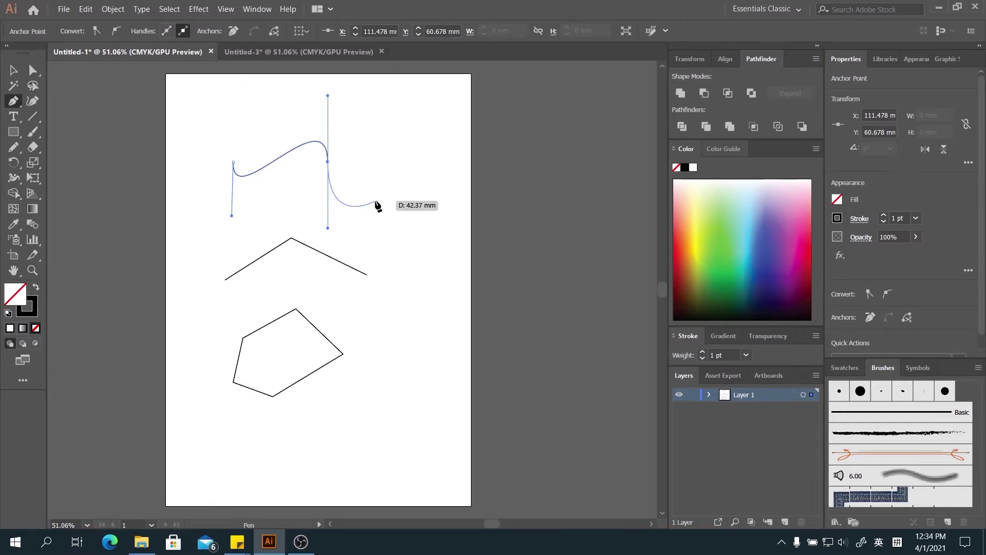
pyautogui.press('Escape')
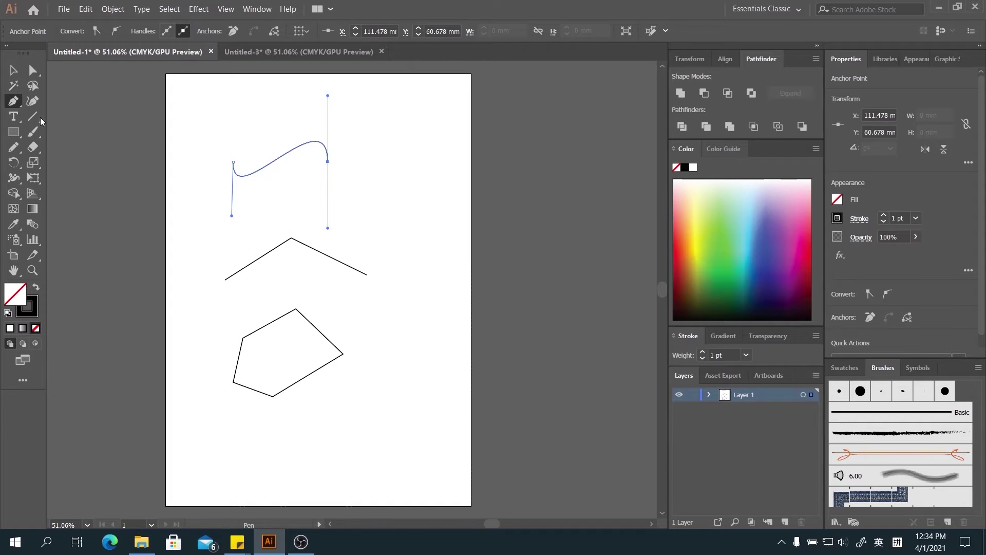
# Draw a closed smooth oval to the right of the wave curve
pyautogui.keyDown('ctrl'); pyautogui.click(356, 183); pyautogui.keyUp('ctrl')
pyautogui.moveTo(355, 205); pyautogui.dragTo(356, 213)
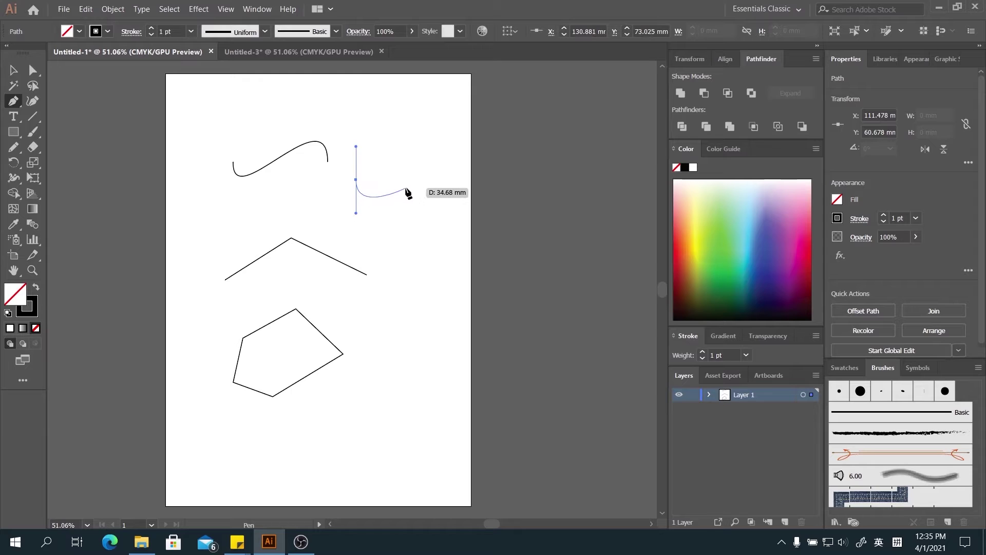
pyautogui.moveTo(407, 182); pyautogui.dragTo(405, 153)
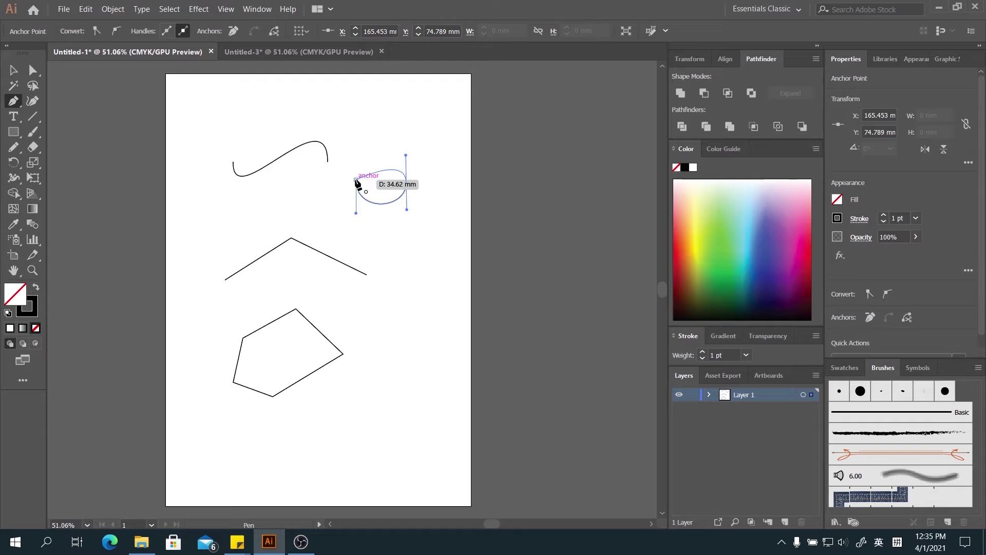
pyautogui.moveTo(356, 181); pyautogui.dragTo(353, 211)
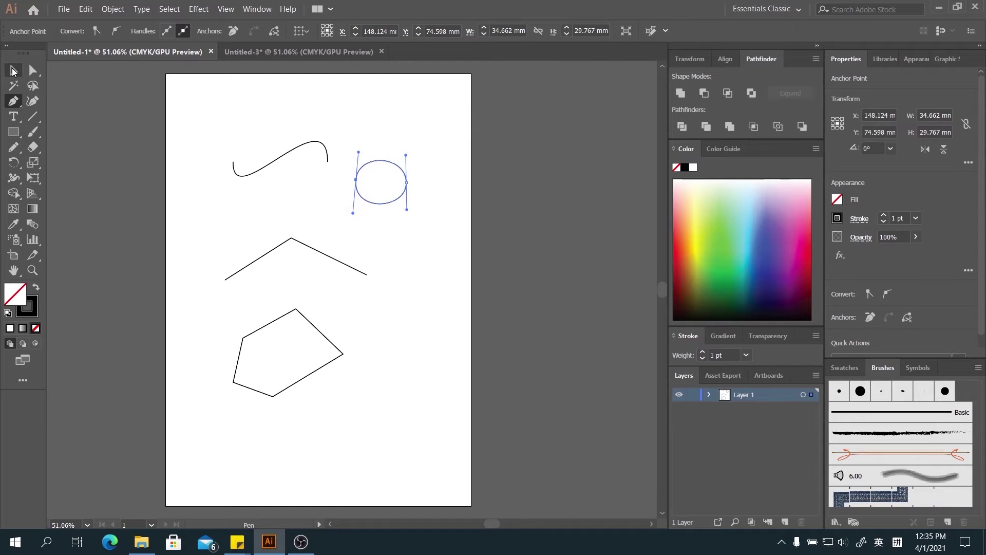
# Marquee-select and delete all four practice paths, leaving the artboard blank
pyautogui.click(10, 69)
pyautogui.moveTo(168, 101); pyautogui.dragTo(469, 448)
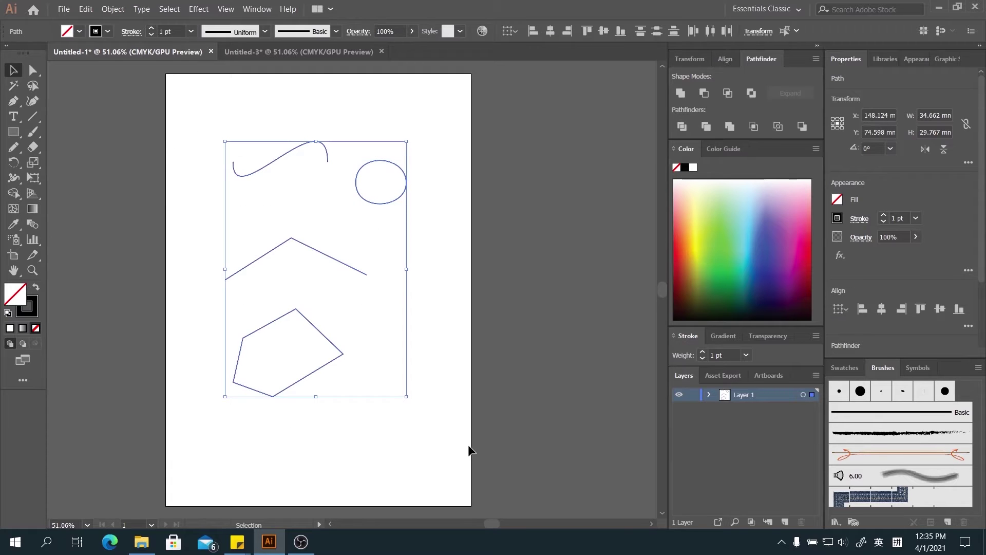
pyautogui.press('Delete')
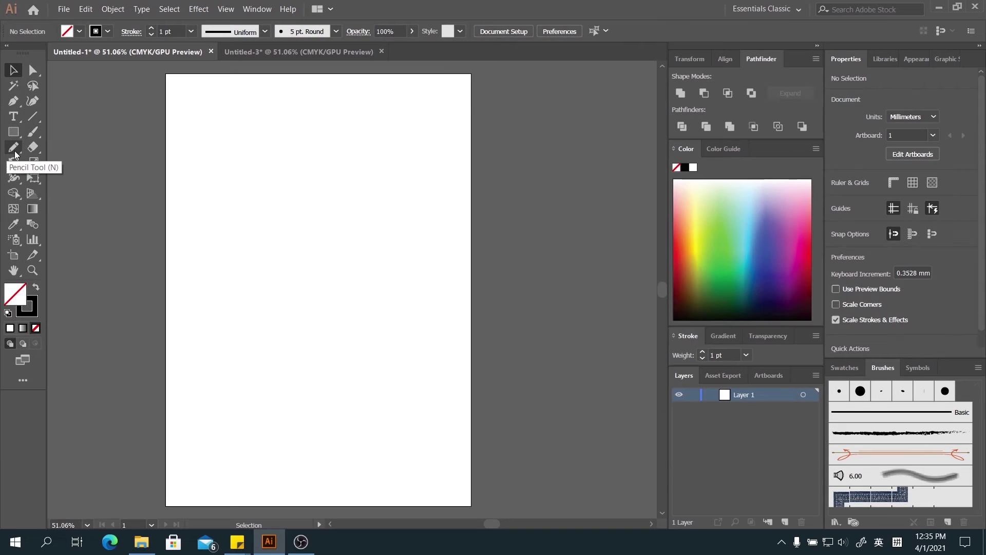
pyautogui.press('n')
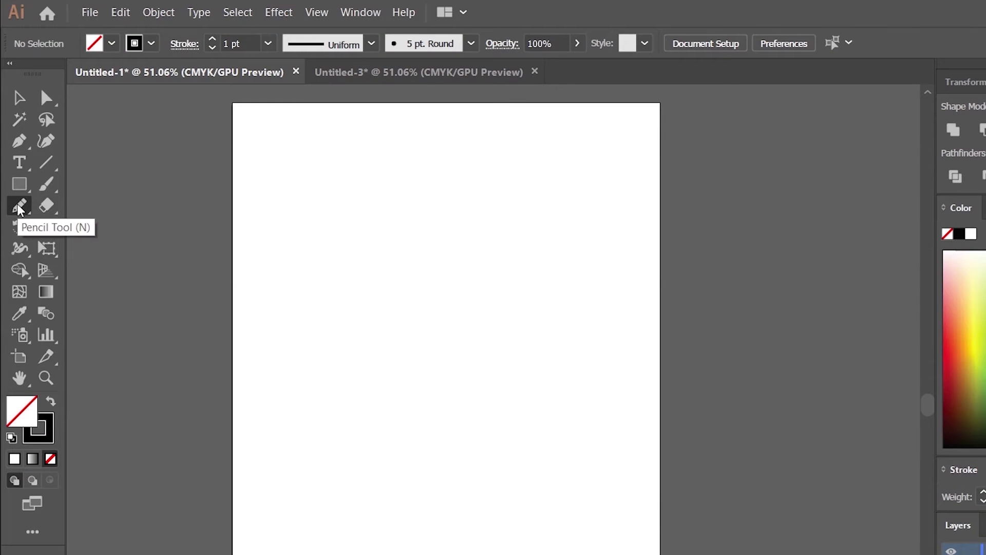
# Set Pencil fidelity to fully Smooth and draw a long curved stroke across the upper page
pyautogui.doubleClick(18, 207)
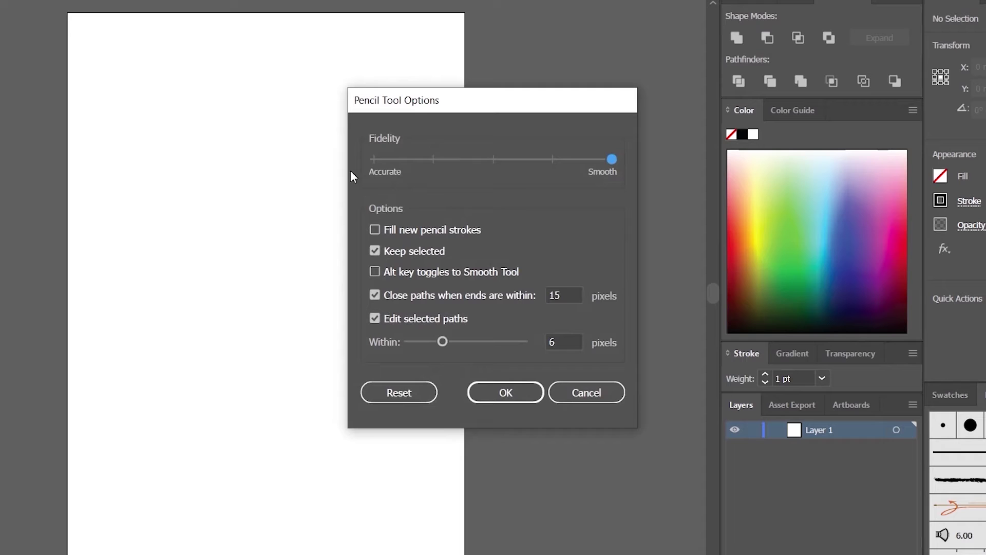
pyautogui.click(493, 159)
pyautogui.moveTo(491, 159); pyautogui.dragTo(614, 160)
pyautogui.click(499, 393)
pyautogui.moveTo(172, 163)
pyautogui.mouseDown()
pyautogui.moveTo(161, 200)
pyautogui.moveTo(288, 335)
pyautogui.moveTo(406, 317)
pyautogui.mouseUp()
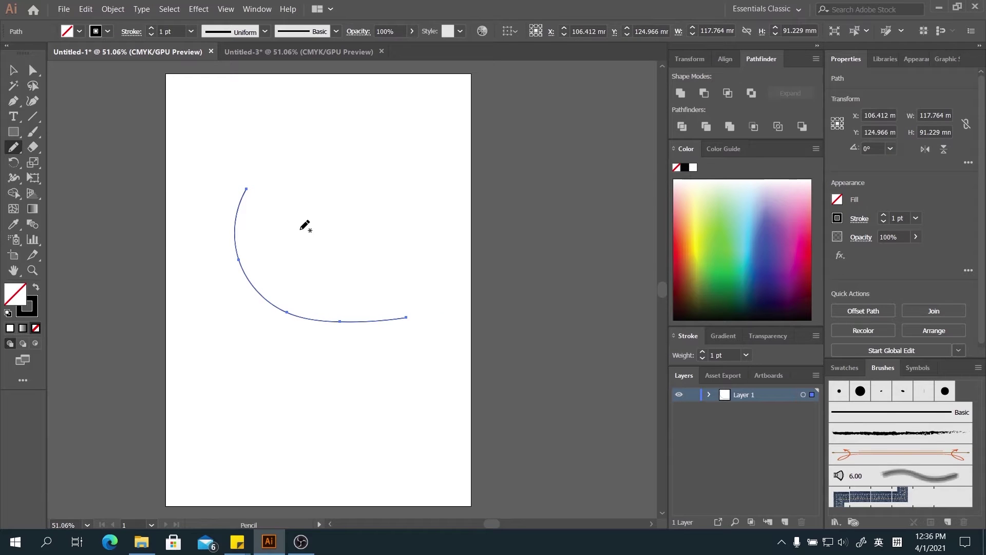
# Draw a second curve nested inside the first and reset Pencil fidelity to fully Smooth
pyautogui.doubleClick(13, 147)
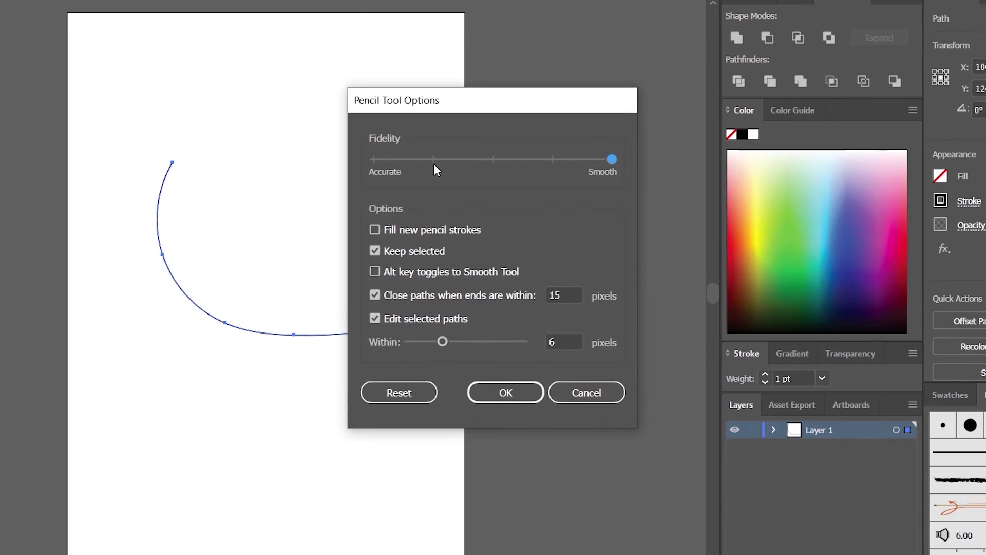
pyautogui.press('Return')
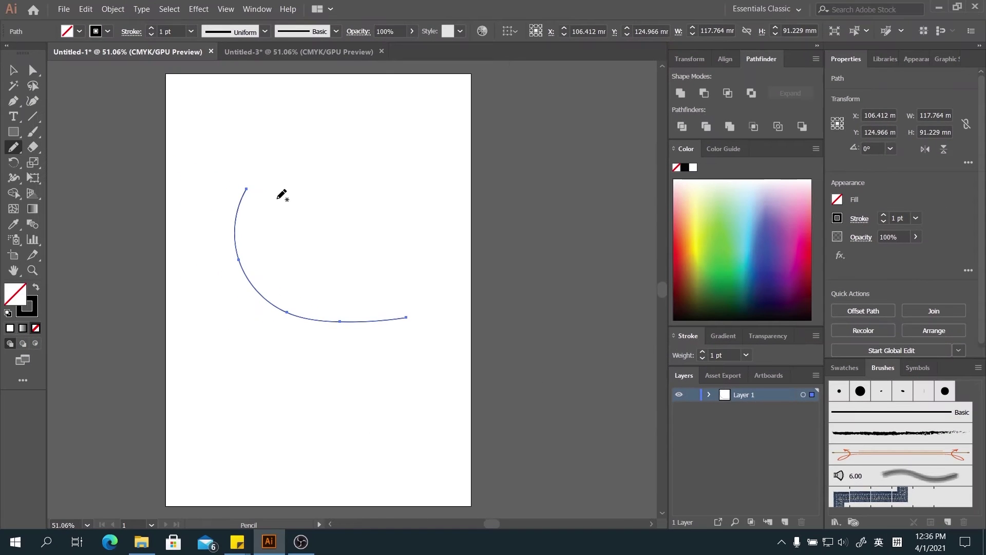
pyautogui.moveTo(283, 190)
pyautogui.mouseDown()
pyautogui.moveTo(286, 228)
pyautogui.moveTo(357, 291)
pyautogui.moveTo(421, 288)
pyautogui.mouseUp()
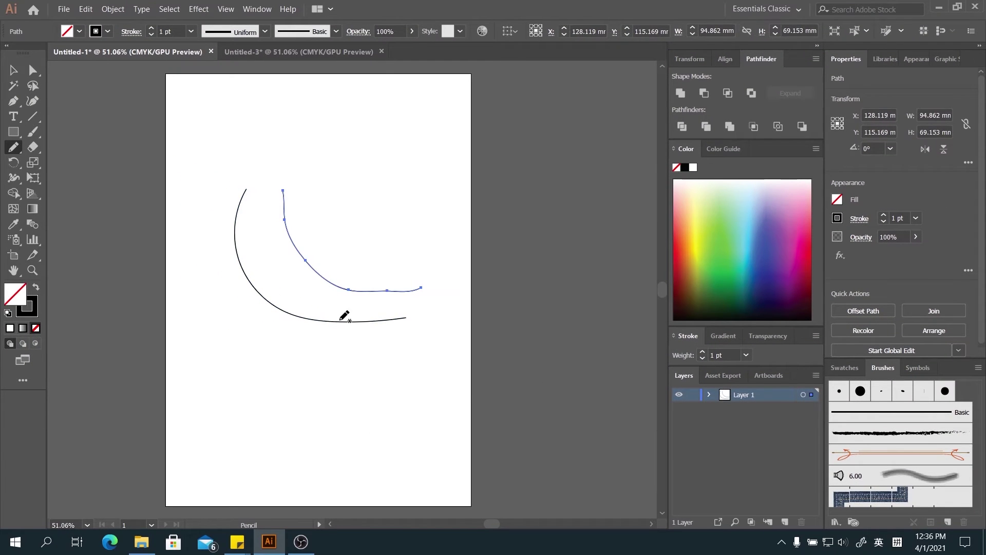
pyautogui.hotkey('ctrl', 'shift', 'a')
pyautogui.doubleClick(13, 149)
pyautogui.moveTo(493, 187); pyautogui.dragTo(584, 187)
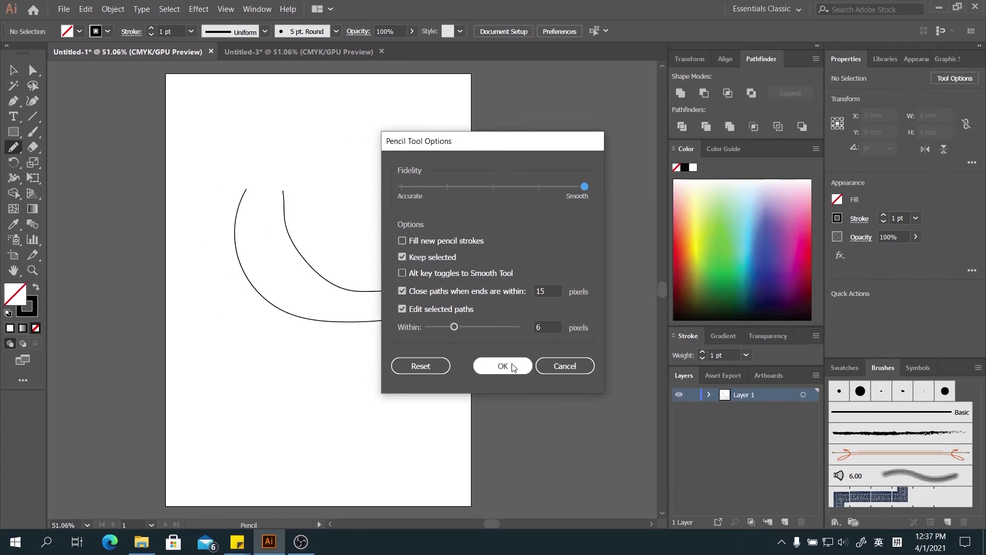
pyautogui.click(502, 366)
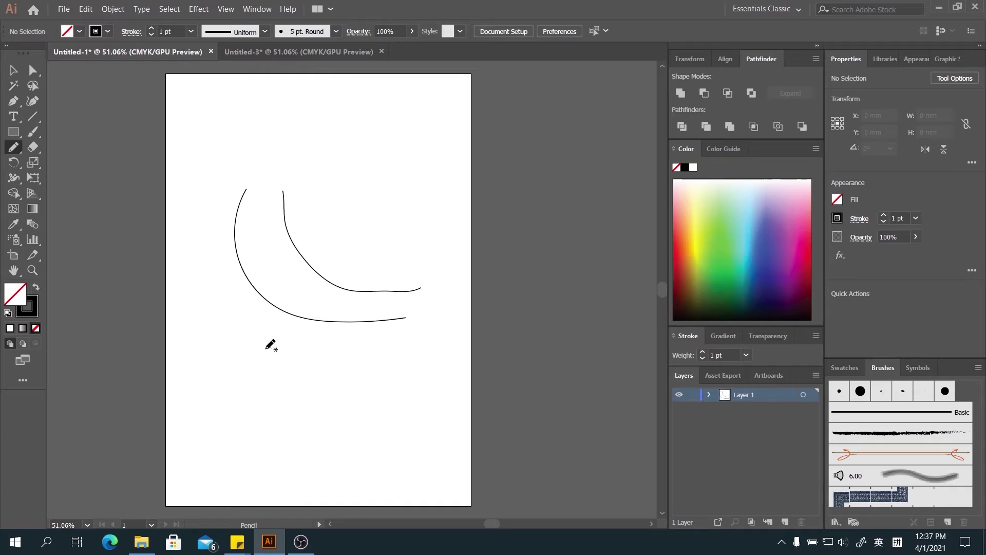
# Draw a closed round freehand loop below the two curved strokes
pyautogui.moveTo(271, 348)
pyautogui.mouseDown()
pyautogui.moveTo(234, 380)
pyautogui.moveTo(232, 405)
pyautogui.moveTo(261, 436)
pyautogui.moveTo(309, 450)
pyautogui.moveTo(336, 439)
pyautogui.moveTo(363, 389)
pyautogui.moveTo(345, 358)
pyautogui.moveTo(274, 345)
pyautogui.mouseUp()
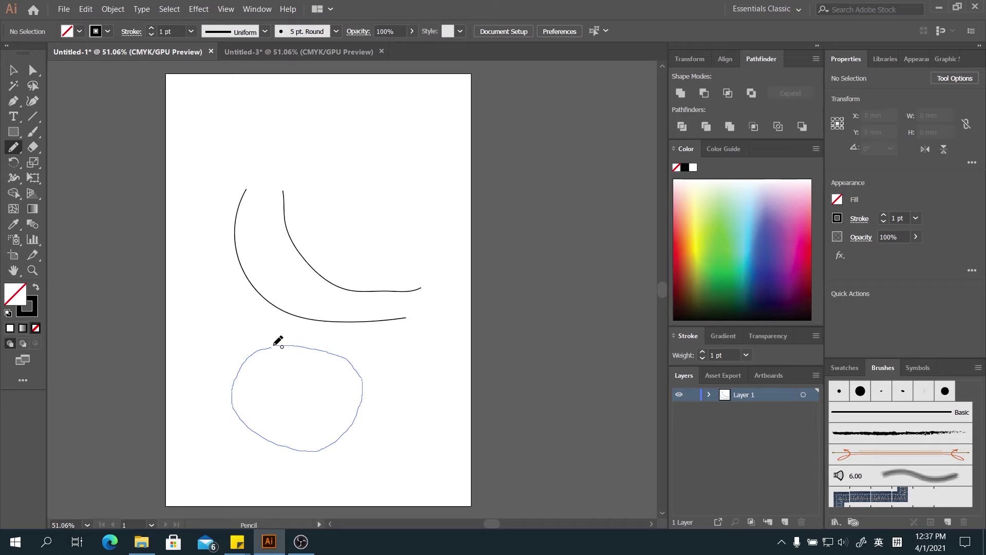
pyautogui.moveTo(278, 340); pyautogui.dragTo(280, 344)
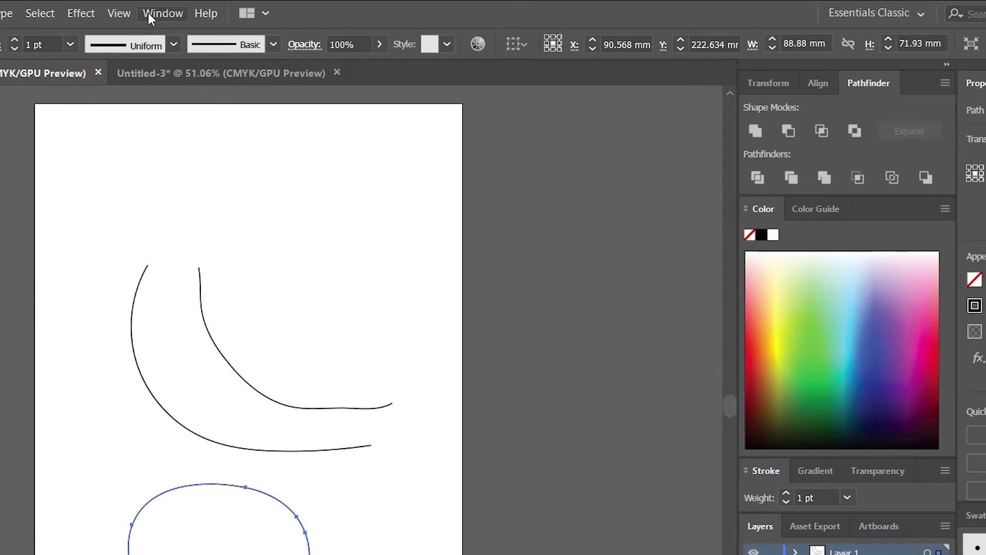
# Show the Brushes panel and give the lower loop the Charcoal - Feather brush
pyautogui.click(260, 9)
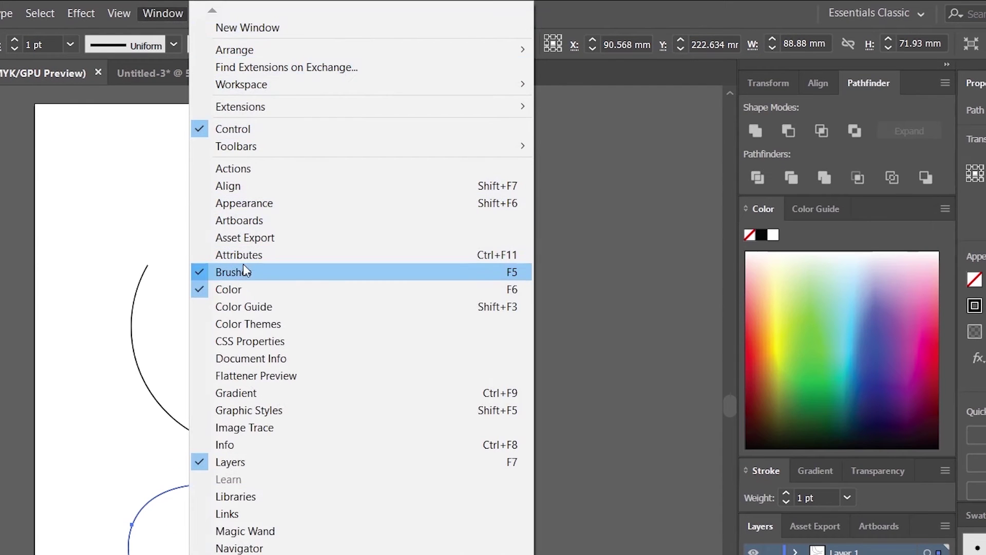
pyautogui.click(210, 273)
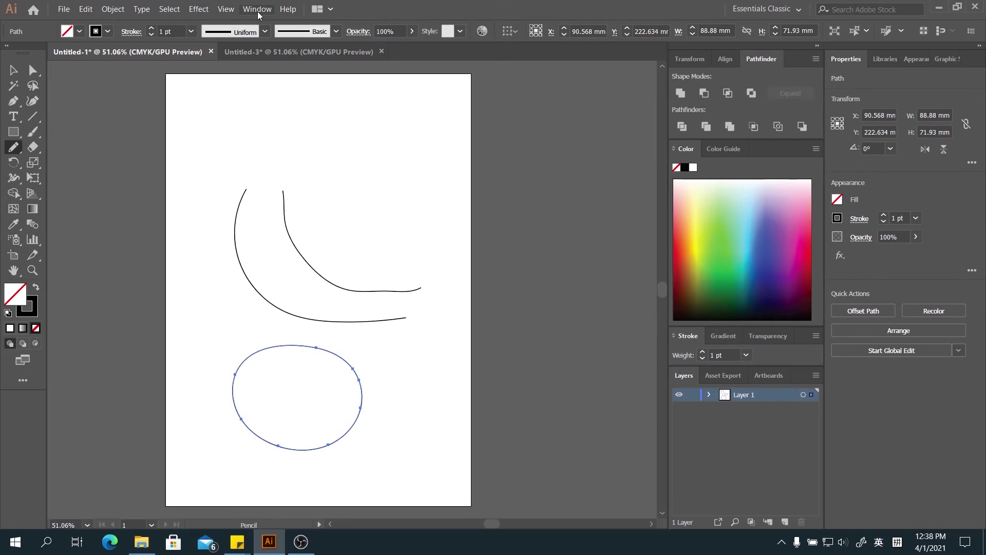
pyautogui.click(163, 13)
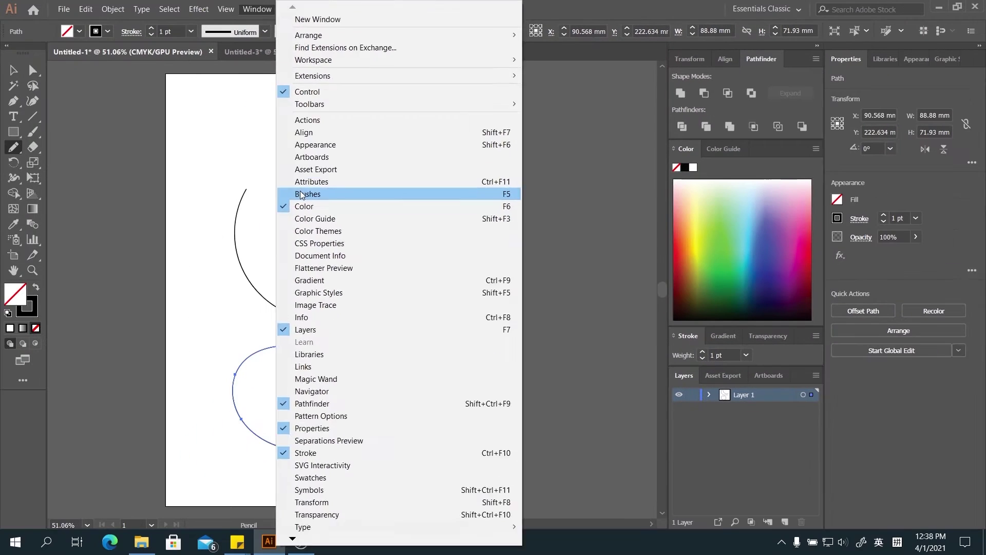
pyautogui.click(233, 271)
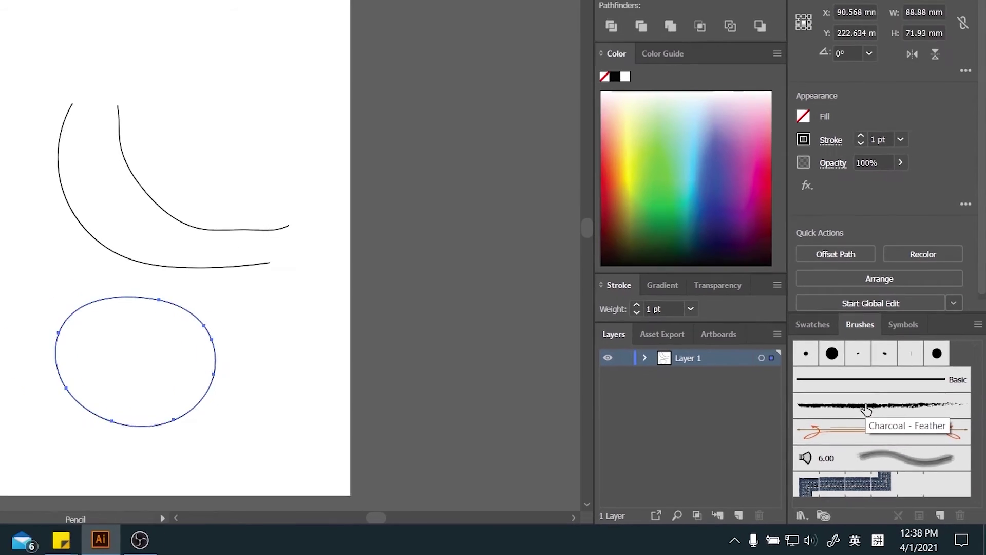
pyautogui.click(867, 409)
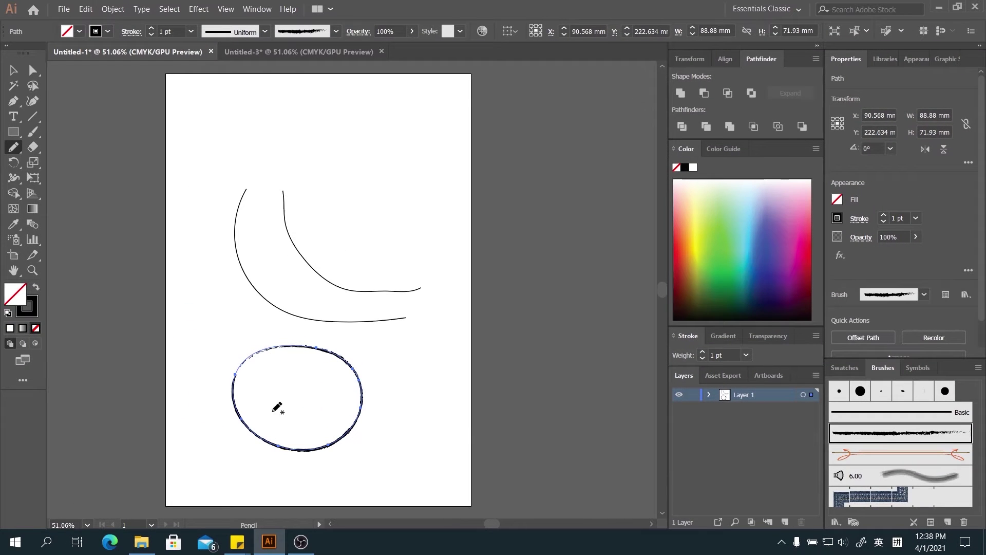
pyautogui.press('v')
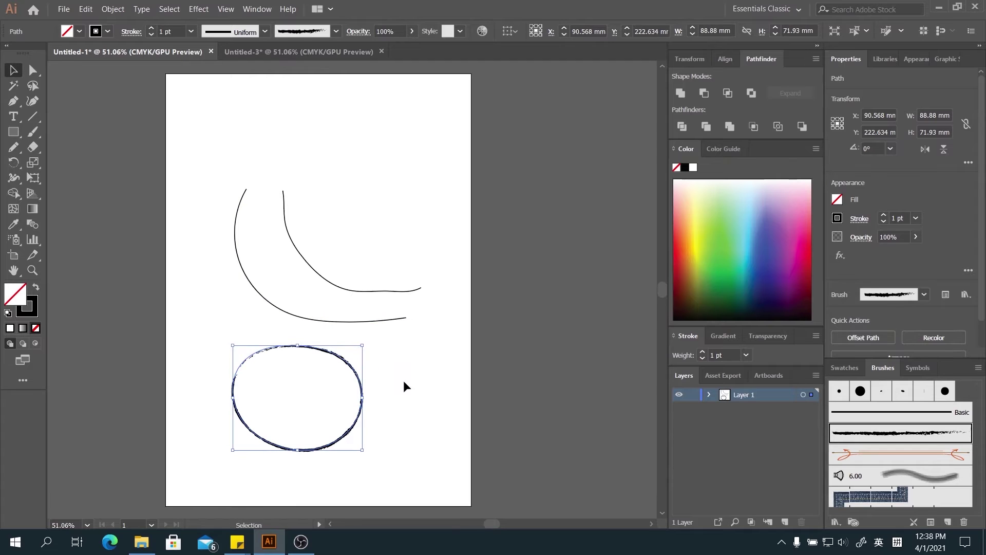
pyautogui.click(404, 381)
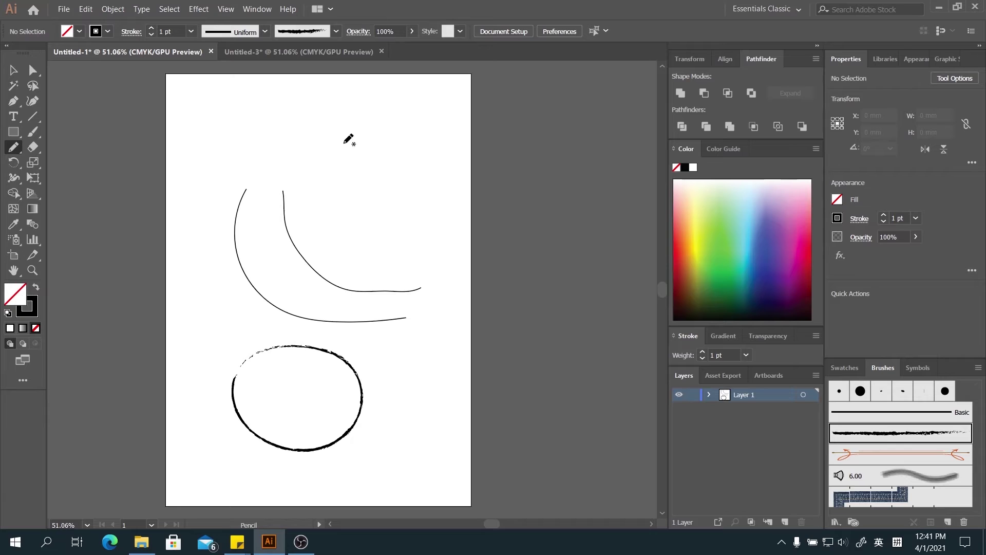
# Draw two crossing Pencil strokes near the top of the page with the charcoal brush
pyautogui.moveTo(291, 135)
pyautogui.mouseDown()
pyautogui.moveTo(380, 178)
pyautogui.moveTo(419, 222)
pyautogui.mouseUp()
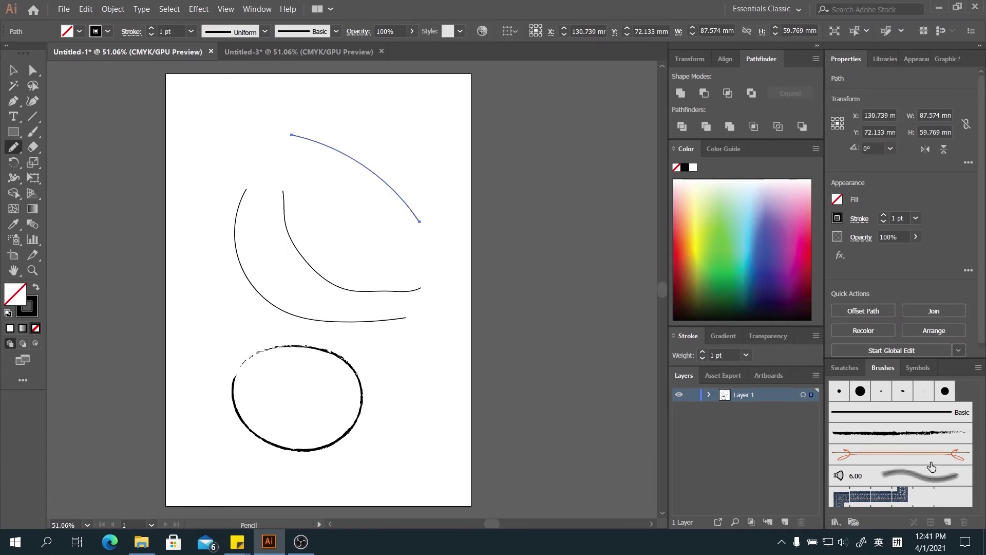
pyautogui.click(887, 437)
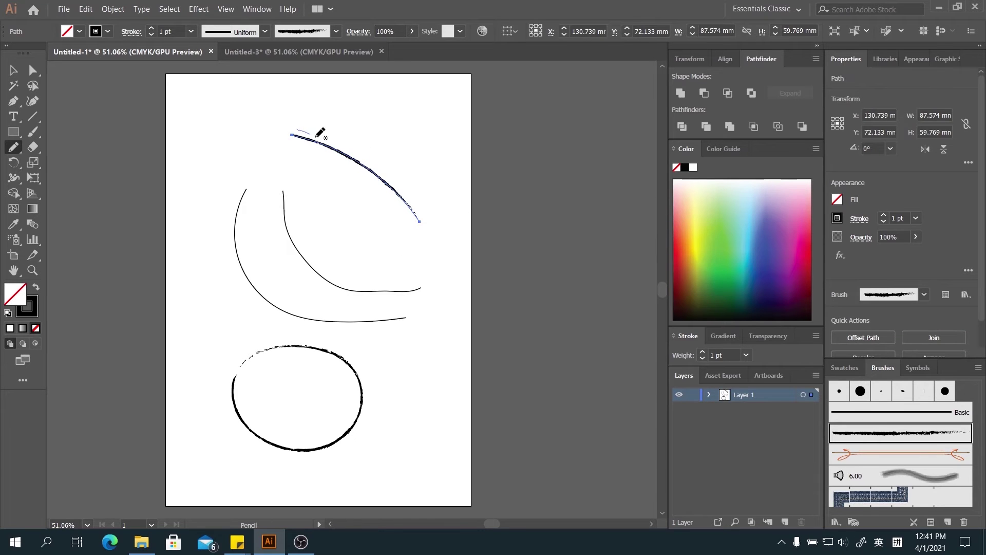
pyautogui.moveTo(289, 157)
pyautogui.mouseDown()
pyautogui.moveTo(406, 175)
pyautogui.moveTo(375, 201)
pyautogui.mouseUp()
# Select the new top strokes, excluding the large curve, and apply Charcoal - Feather
pyautogui.press('v')
pyautogui.moveTo(269, 113)
pyautogui.mouseDown()
pyautogui.moveTo(452, 241)
pyautogui.moveTo(460, 221)
pyautogui.mouseUp()
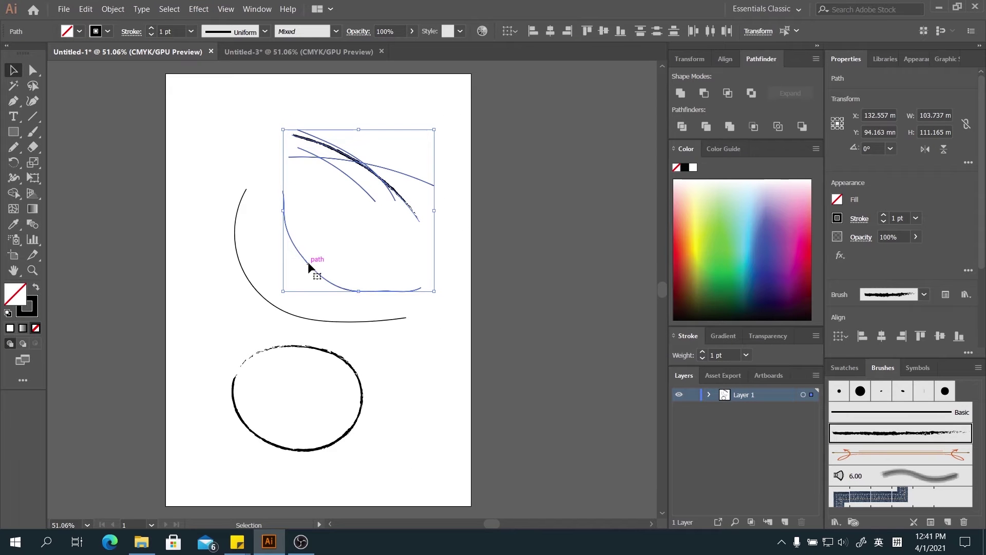
pyautogui.press('shift')
pyautogui.keyDown('shift'); pyautogui.click(311, 268); pyautogui.keyUp('shift')
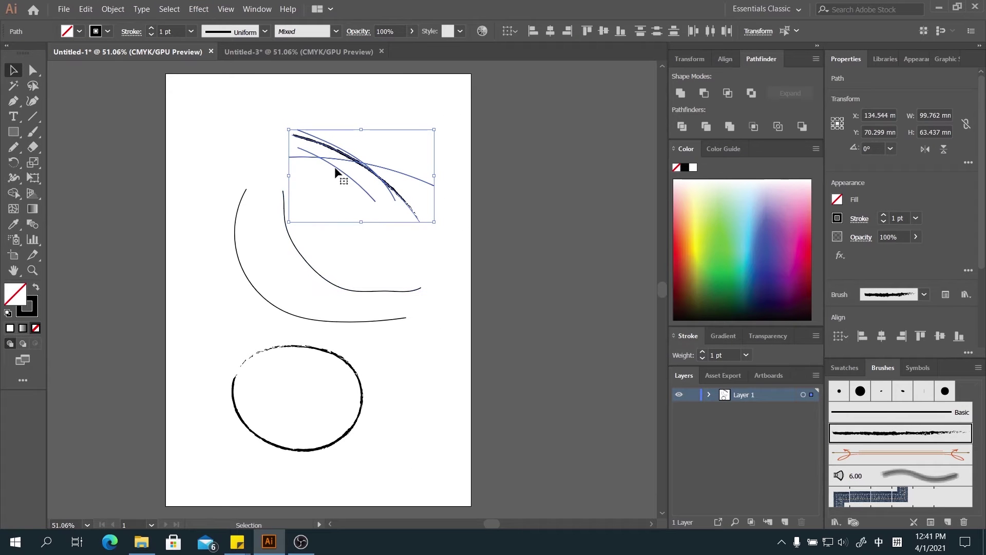
pyautogui.click(885, 440)
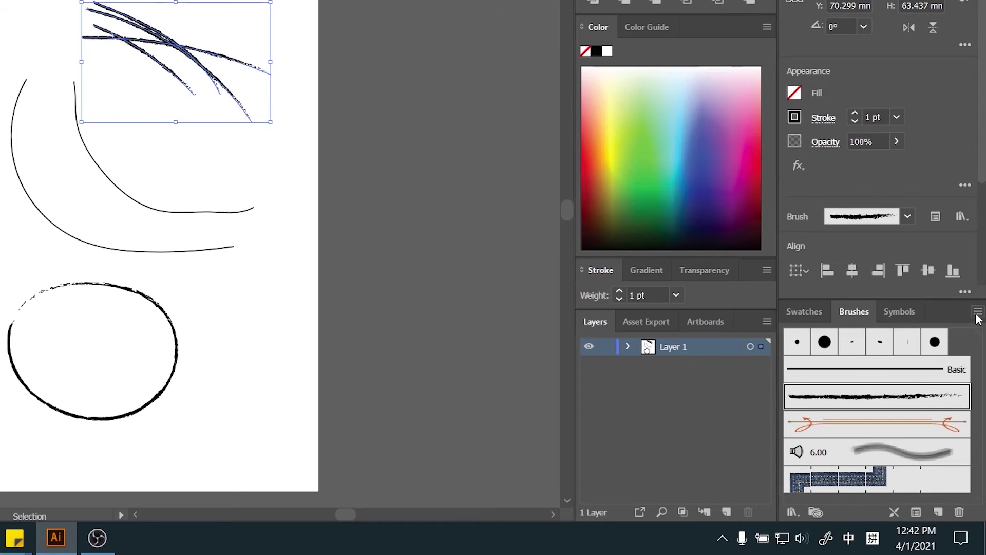
# Create Art Brush 1 from the charcoal strokes, running leftward with Tints colorization
pyautogui.click(979, 368)
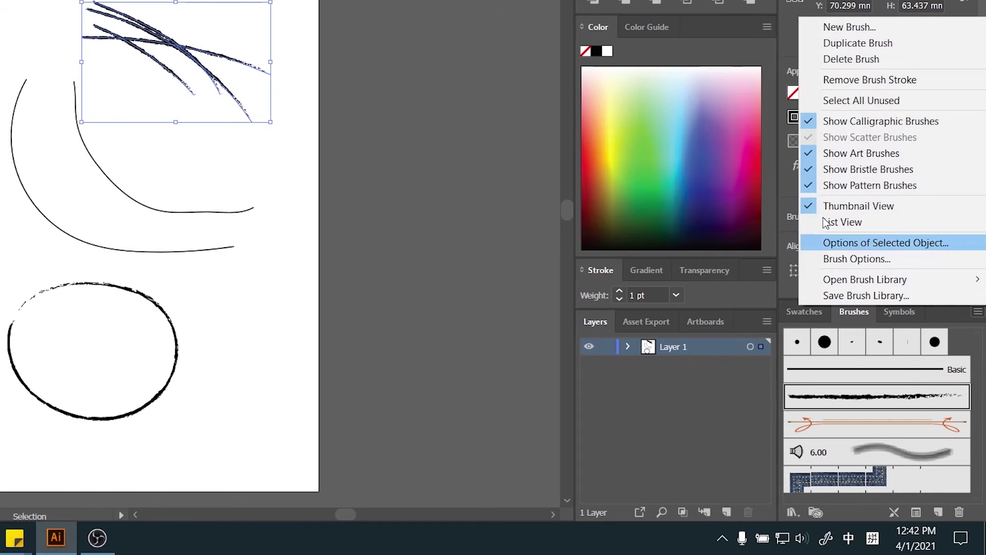
pyautogui.click(826, 30)
pyautogui.click(305, 226)
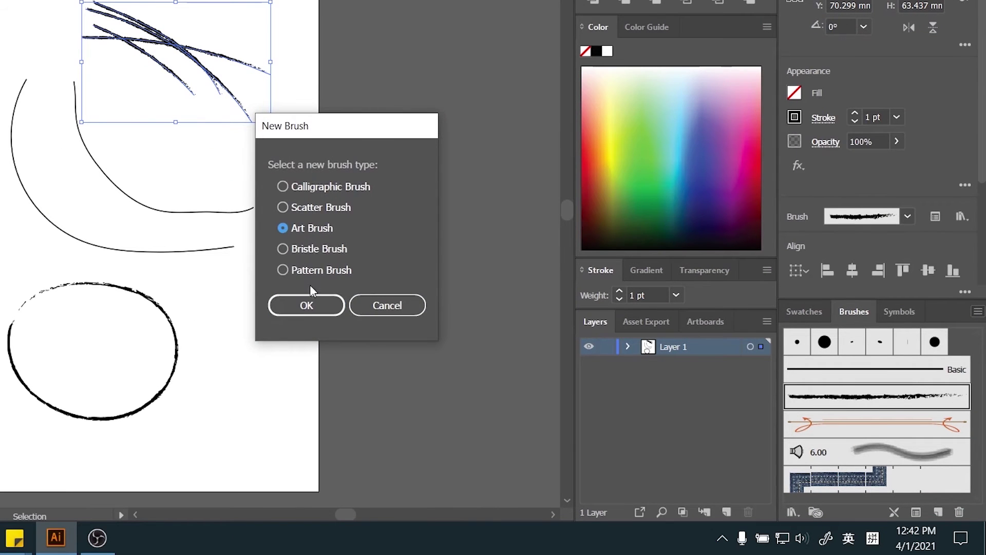
pyautogui.click(306, 305)
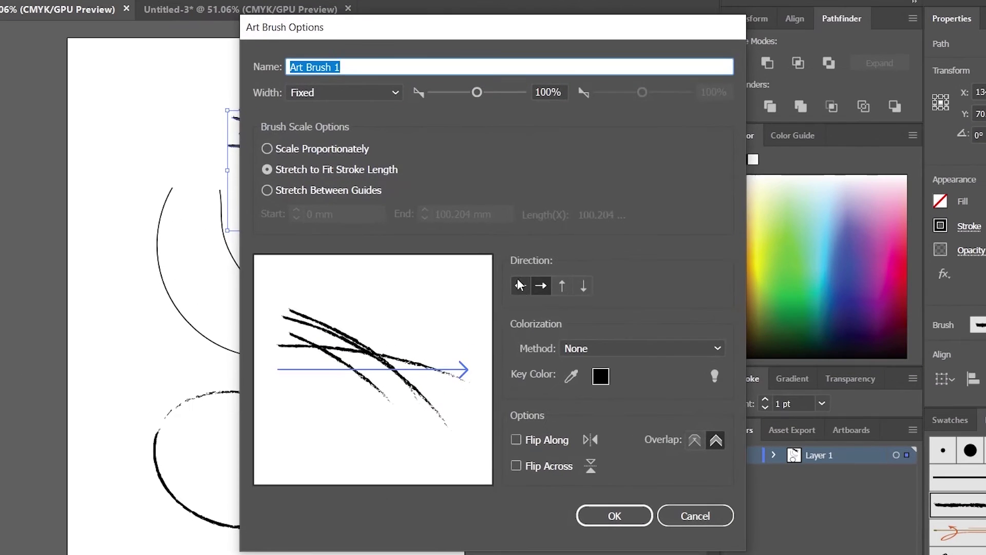
pyautogui.click(520, 286)
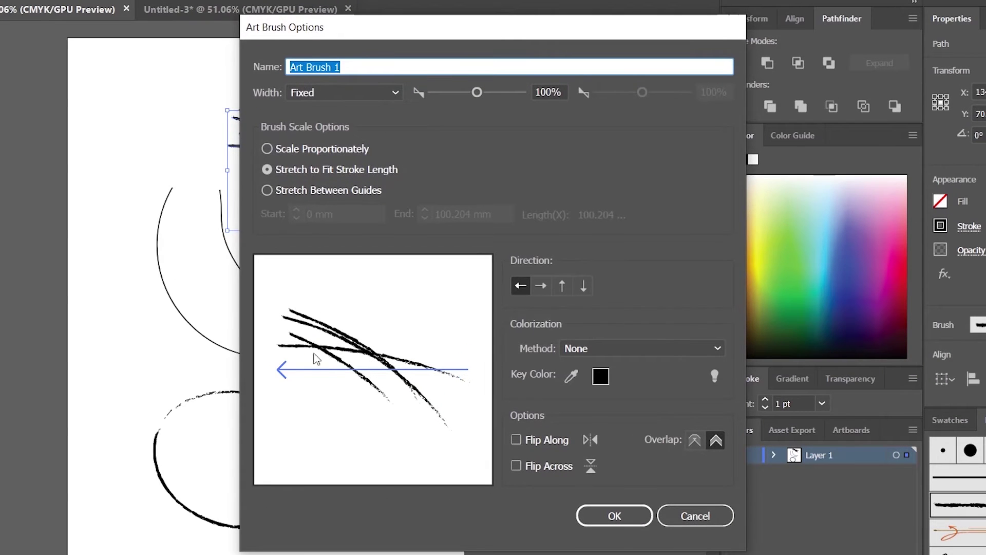
pyautogui.click(581, 348)
pyautogui.click(579, 385)
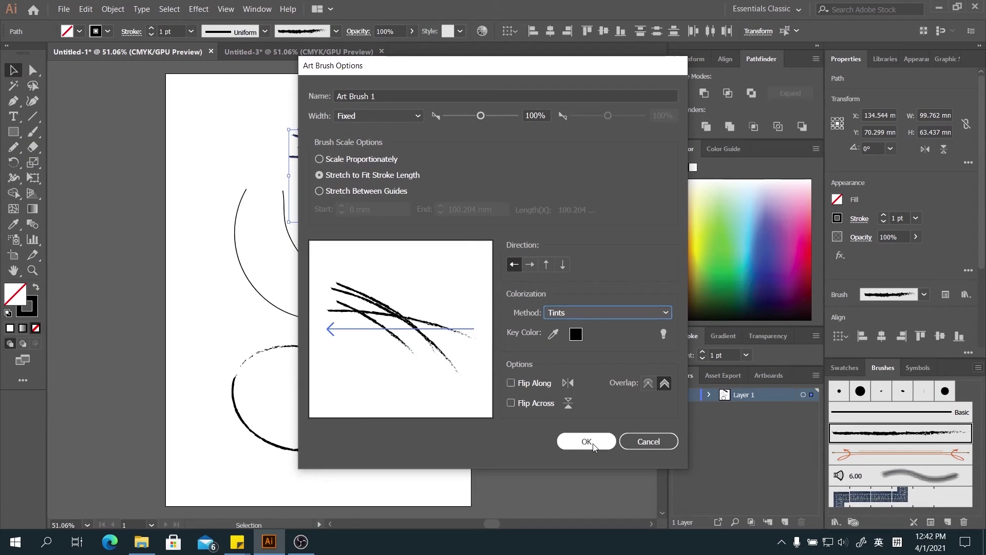
pyautogui.click(615, 516)
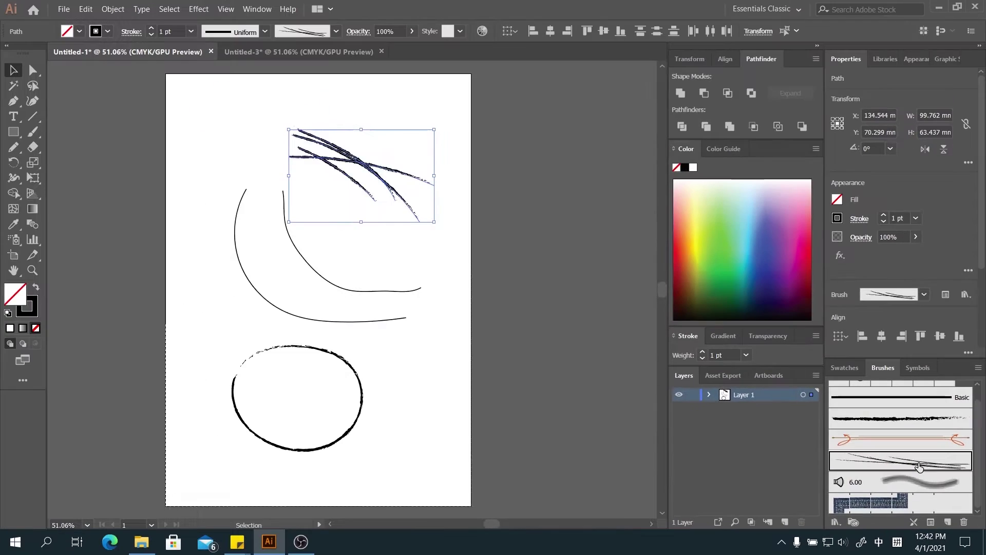
# Draw a Pencil stroke below the ellipse and apply Art Brush 1 to the strokes
pyautogui.click(900, 440)
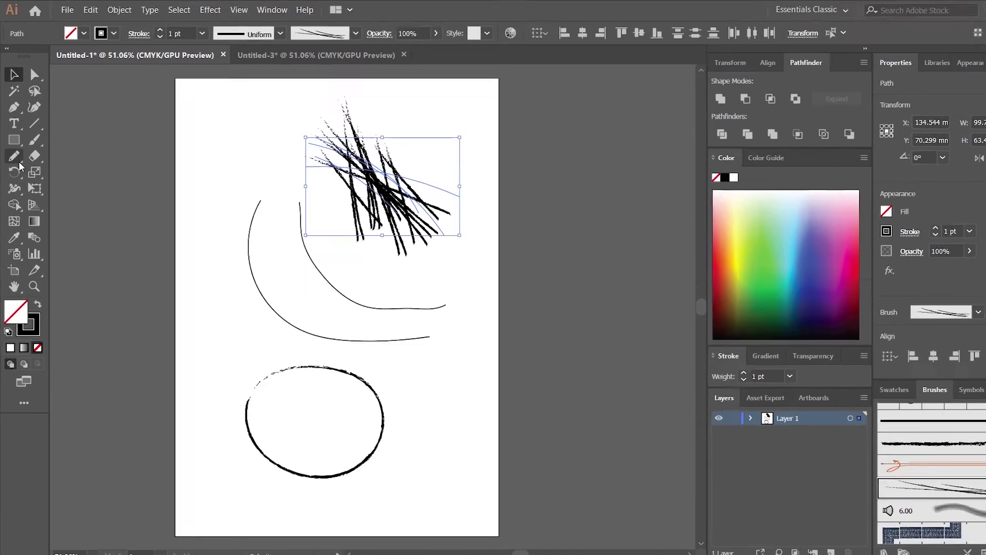
pyautogui.press('n')
pyautogui.moveTo(225, 470)
pyautogui.mouseDown()
pyautogui.moveTo(344, 466)
pyautogui.moveTo(378, 453)
pyautogui.moveTo(480, 456)
pyautogui.mouseUp()
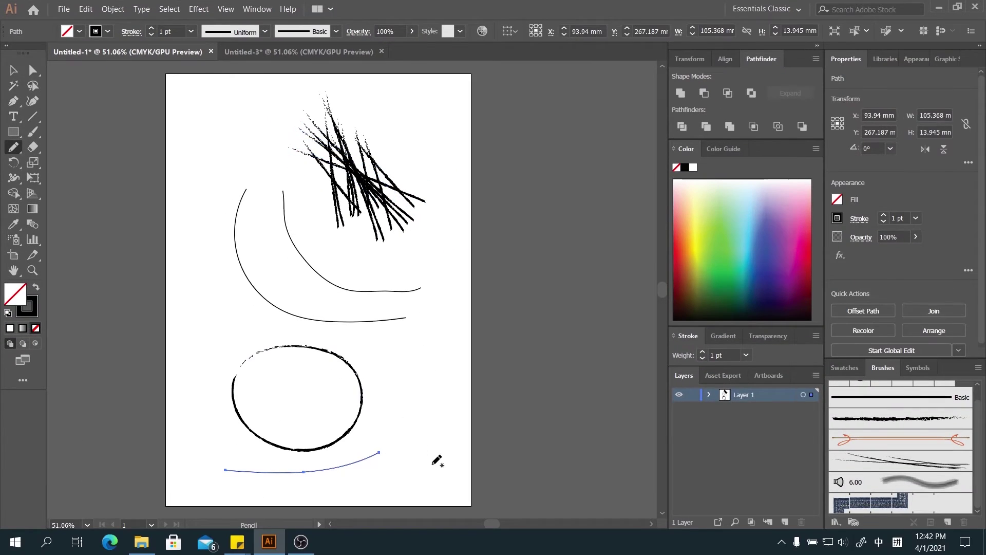
pyautogui.click(868, 461)
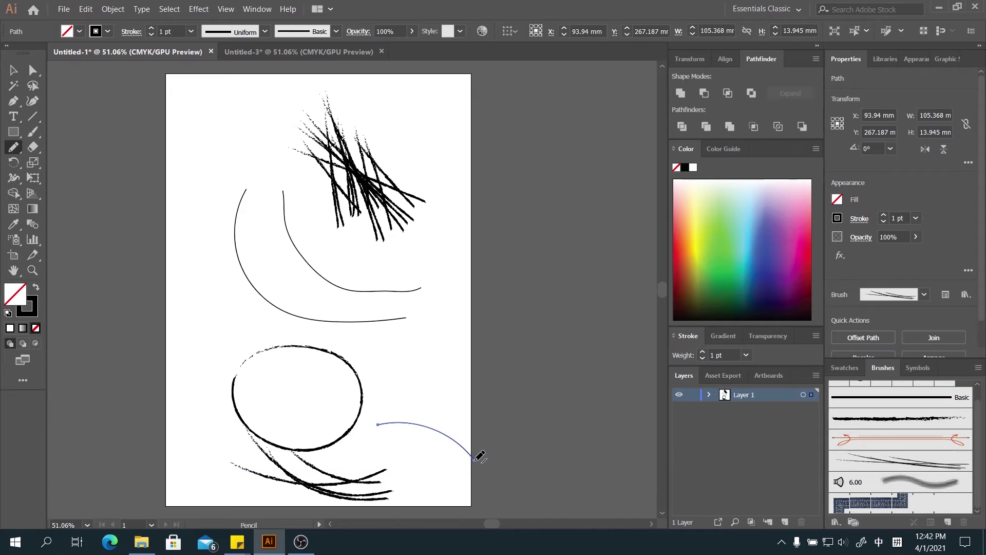
pyautogui.click(880, 462)
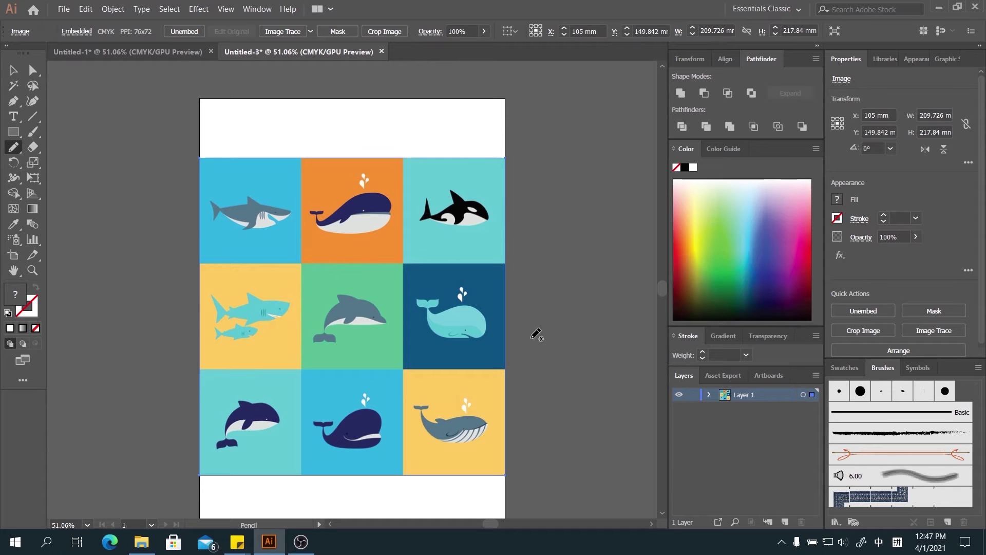
# Set the sea-animal grid image's opacity to 50%
pyautogui.click(13, 71)
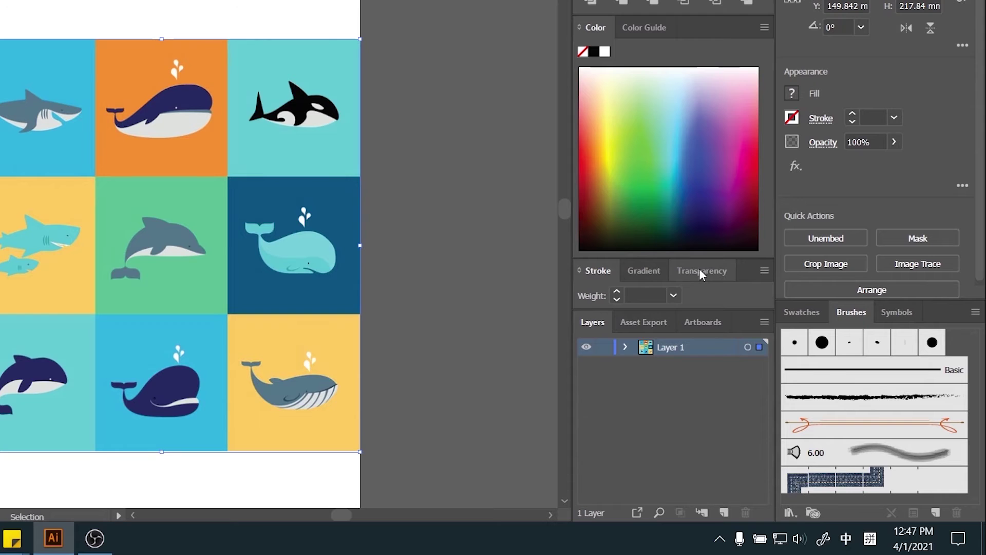
pyautogui.click(701, 271)
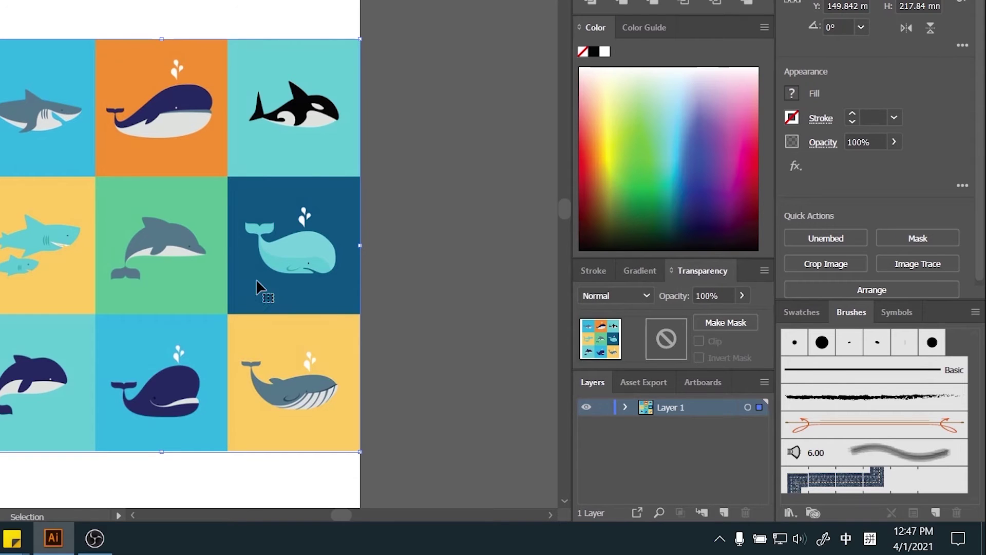
pyautogui.click(741, 295)
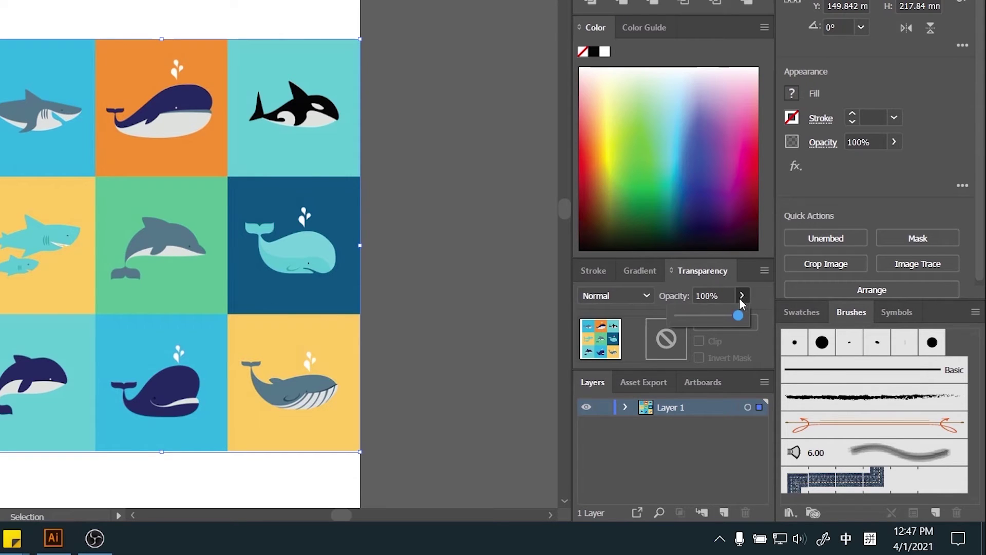
pyautogui.click(710, 296)
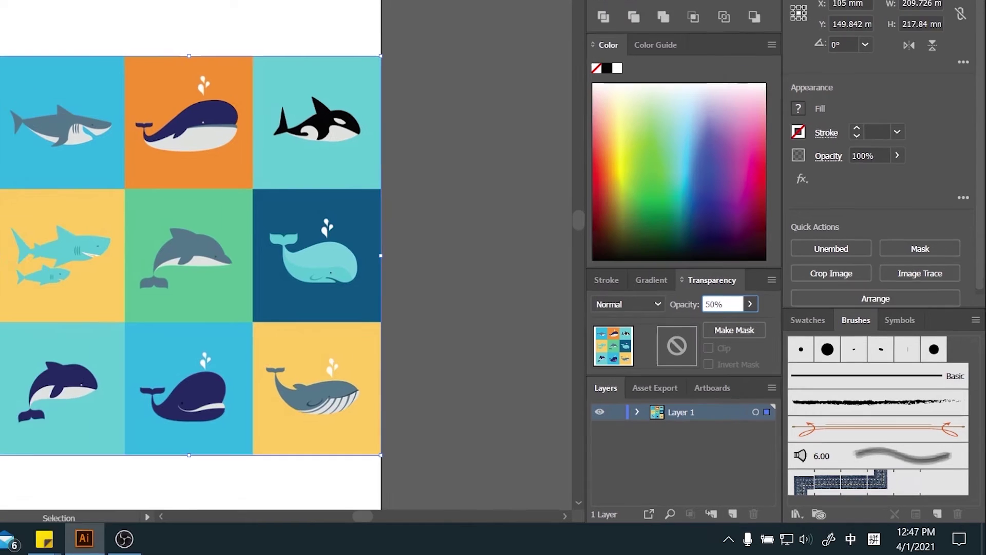
pyautogui.write('50')
pyautogui.press('Return')
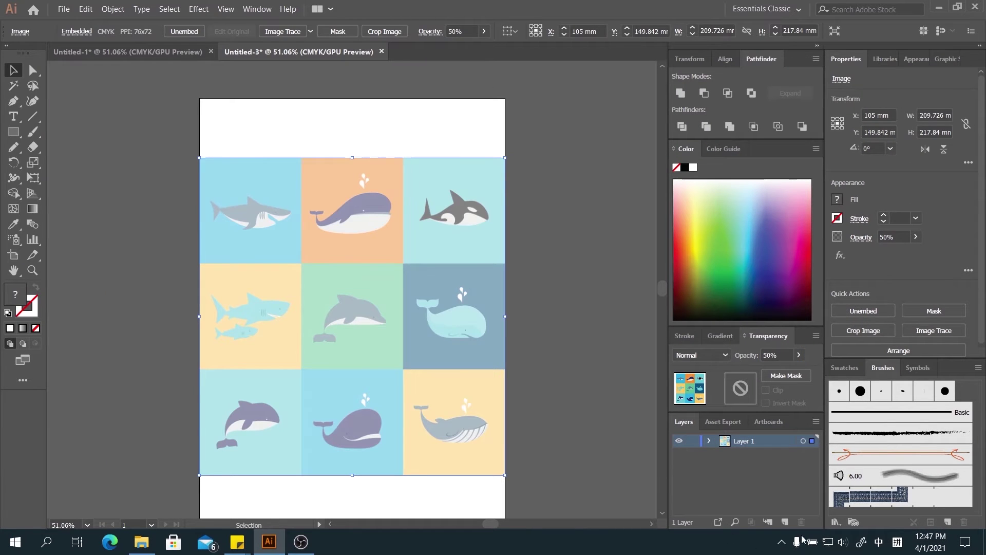
# Rename Layer 1 to 'Background'
pyautogui.click(760, 489)
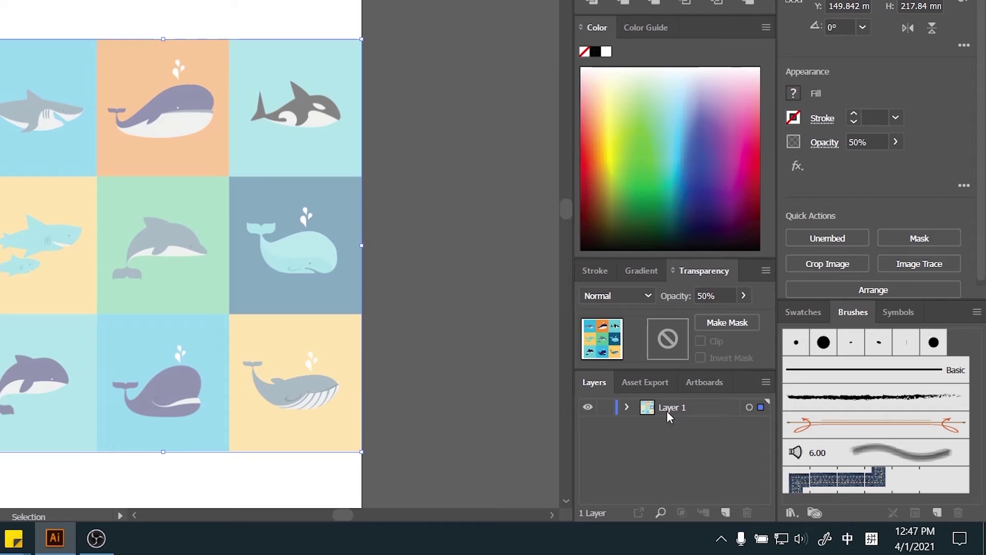
pyautogui.doubleClick(742, 439)
pyautogui.write('B')
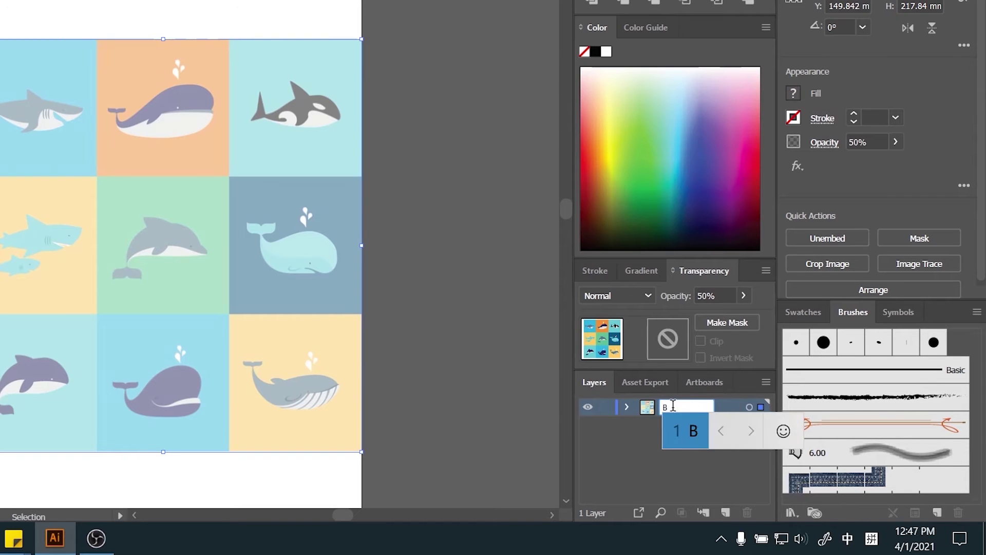
pyautogui.write('ackground')
pyautogui.press('space')
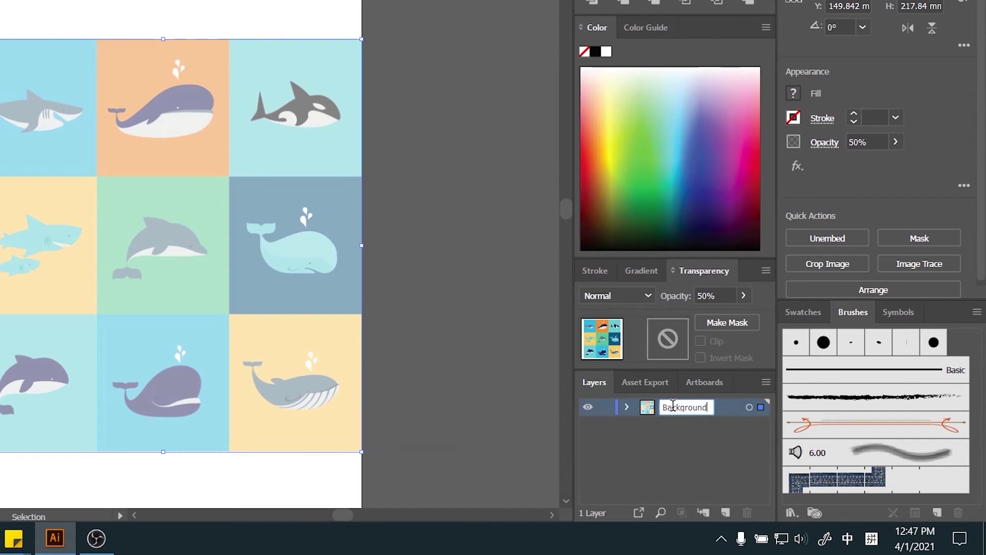
pyautogui.press('Return')
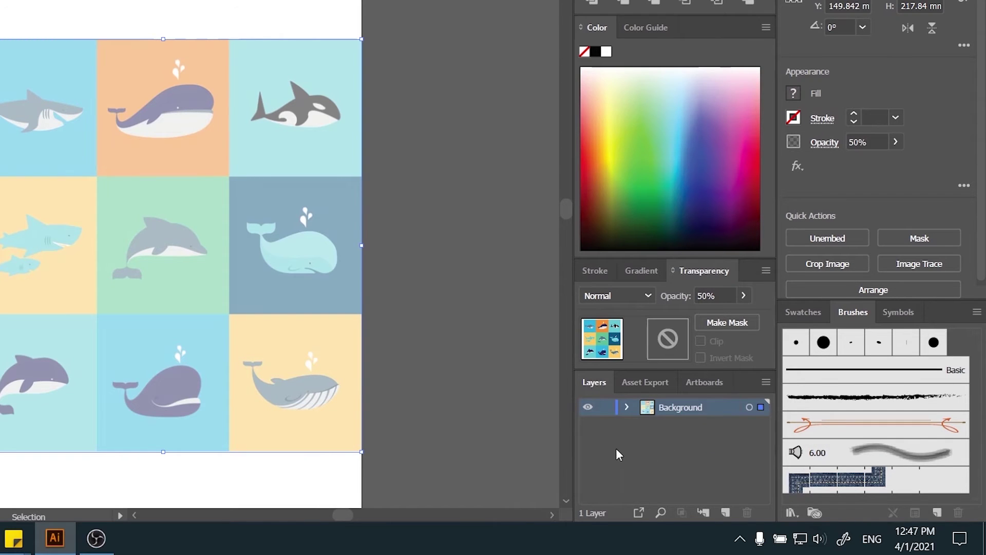
# Lock the Background layer, add Layer 2 above it, and zoom to the top-middle whale
pyautogui.click(606, 408)
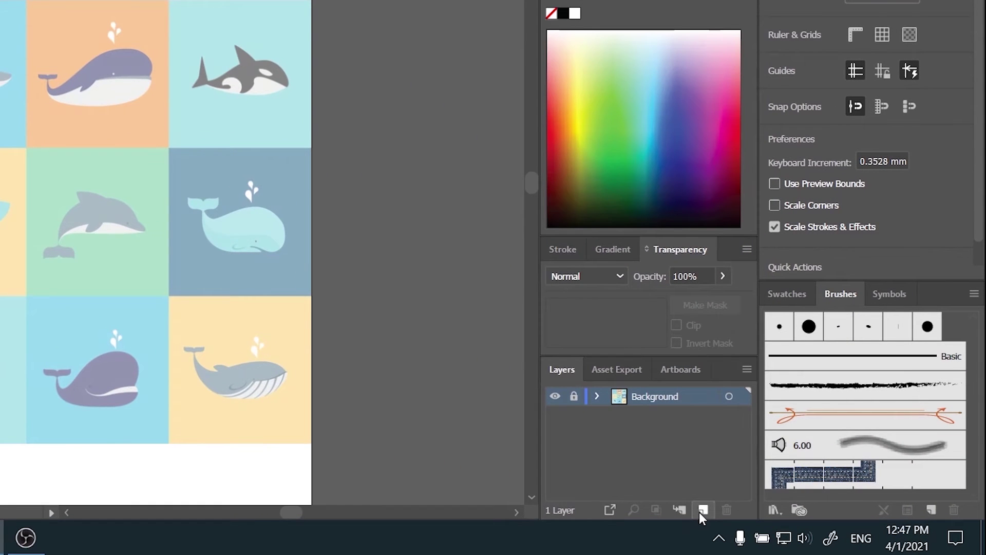
pyautogui.click(698, 513)
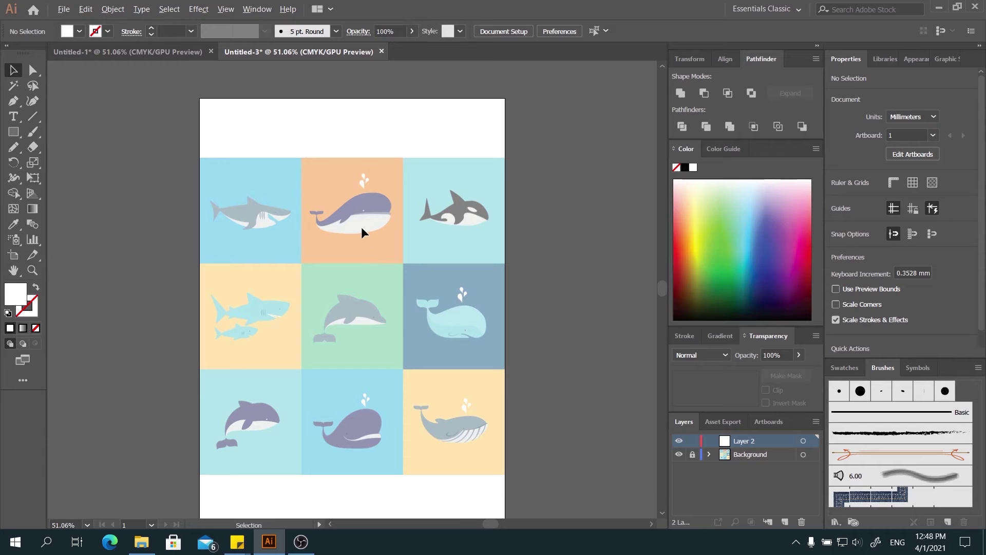
pyautogui.scroll(4, 362, 227)
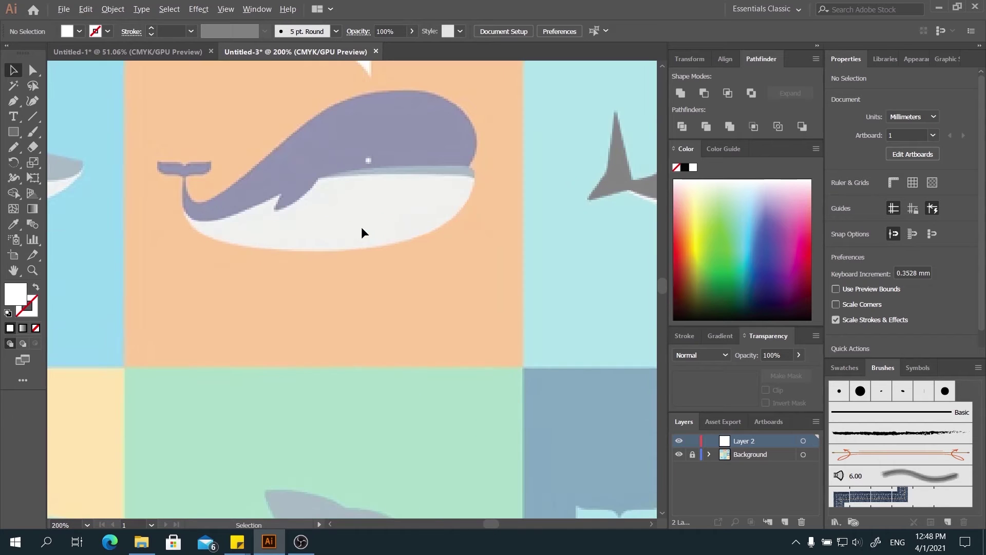
pyautogui.scroll(5, 372, 297)
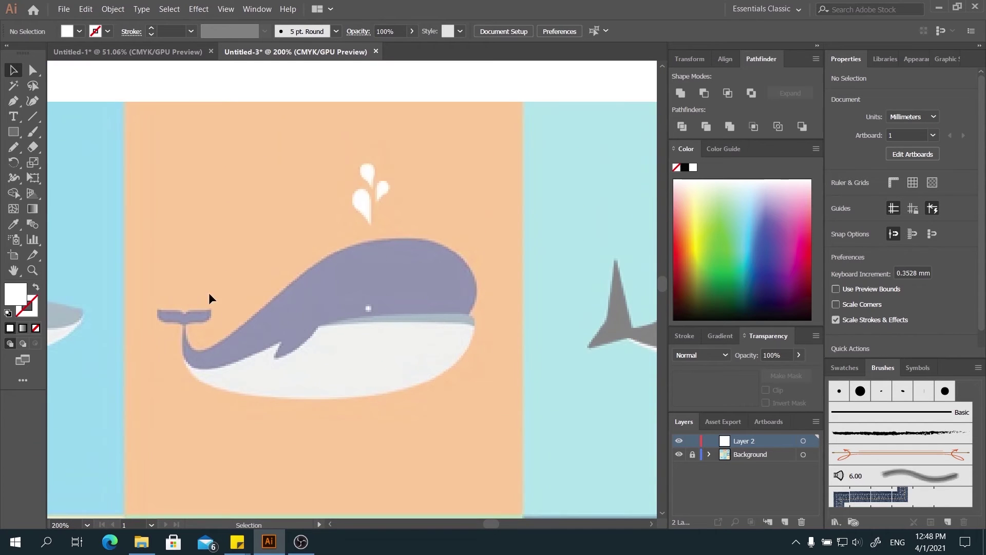
pyautogui.scroll(-1, 327, 344)
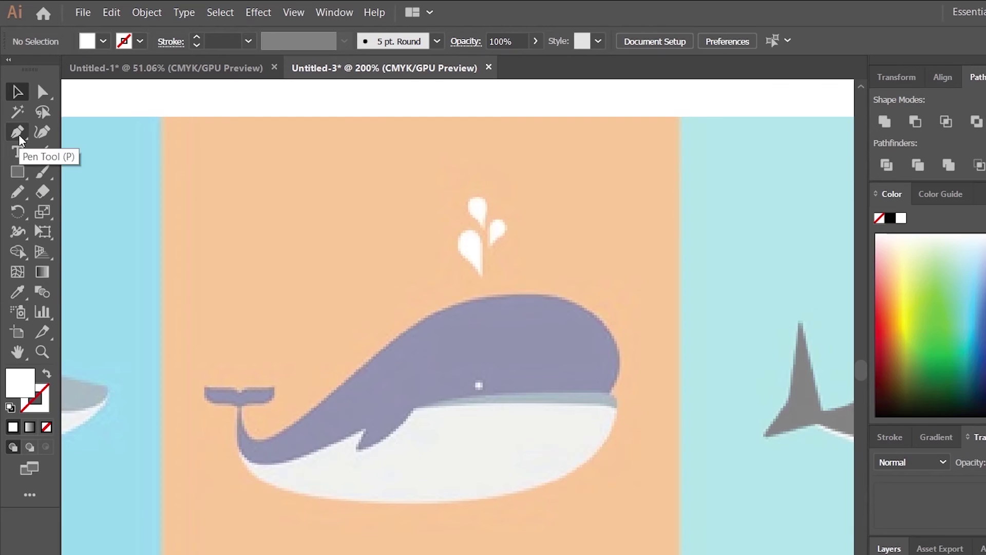
# Start a Pen path along the whale's back and head, and set its opacity to 70%
pyautogui.click(18, 135)
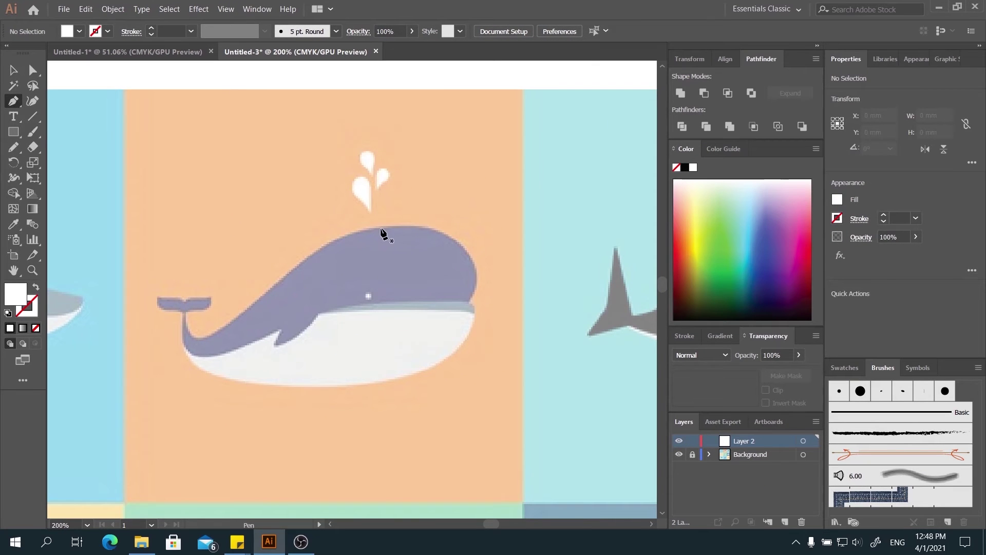
pyautogui.click(380, 229)
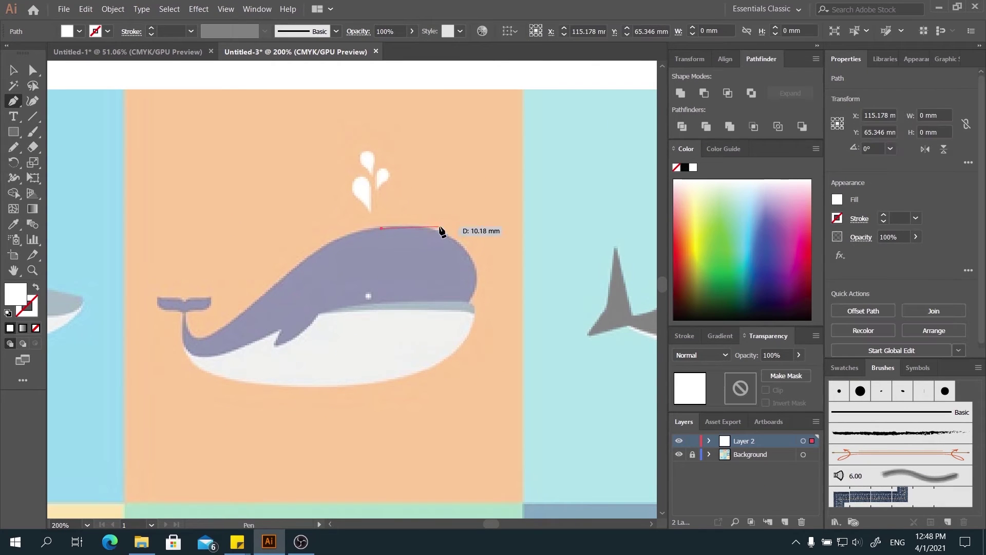
pyautogui.moveTo(441, 231); pyautogui.dragTo(463, 242)
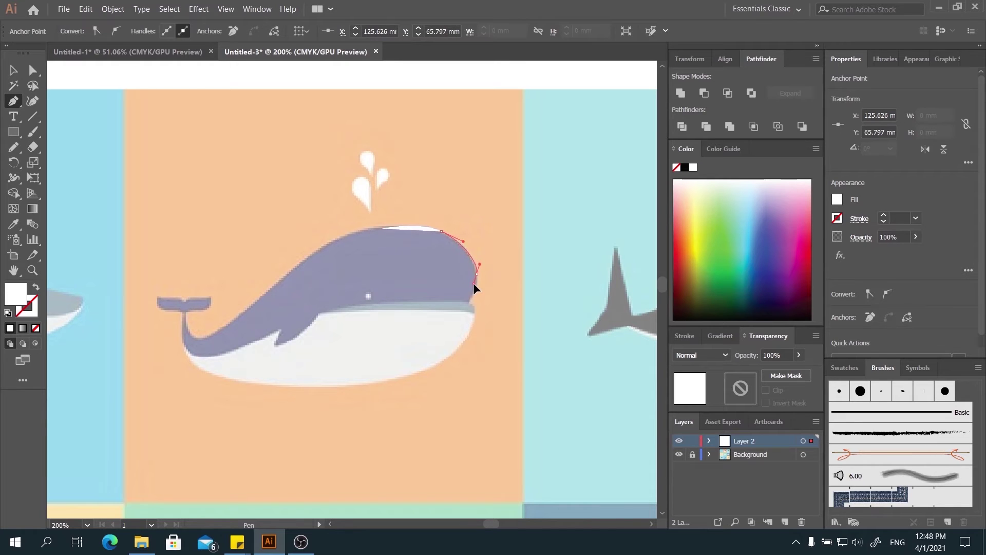
pyautogui.moveTo(474, 283); pyautogui.dragTo(464, 307)
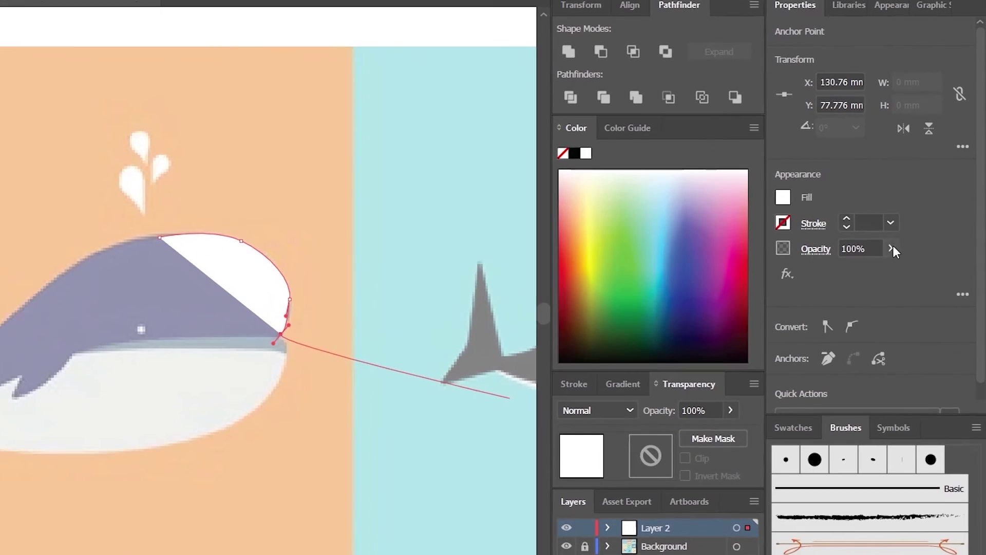
pyautogui.click(916, 237)
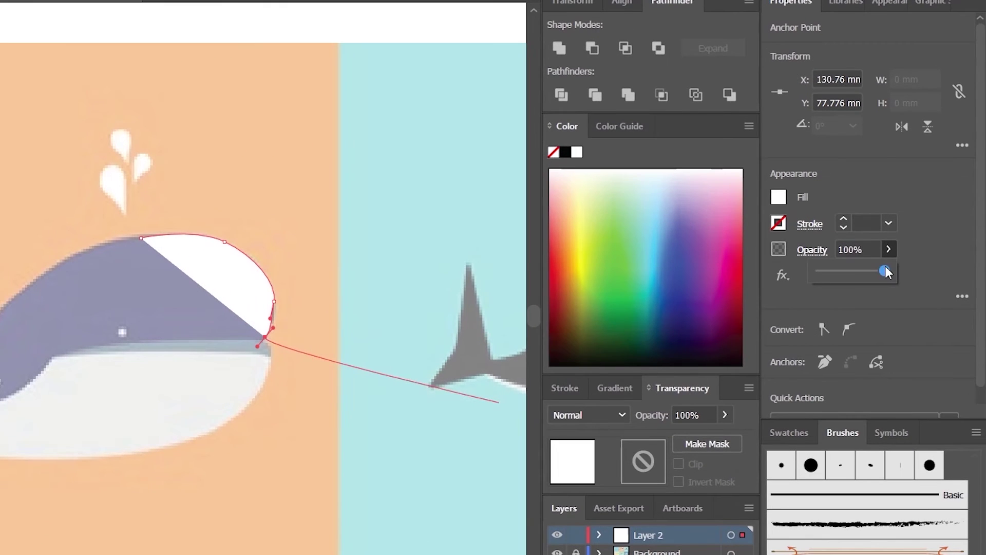
pyautogui.moveTo(886, 272); pyautogui.dragTo(855, 270)
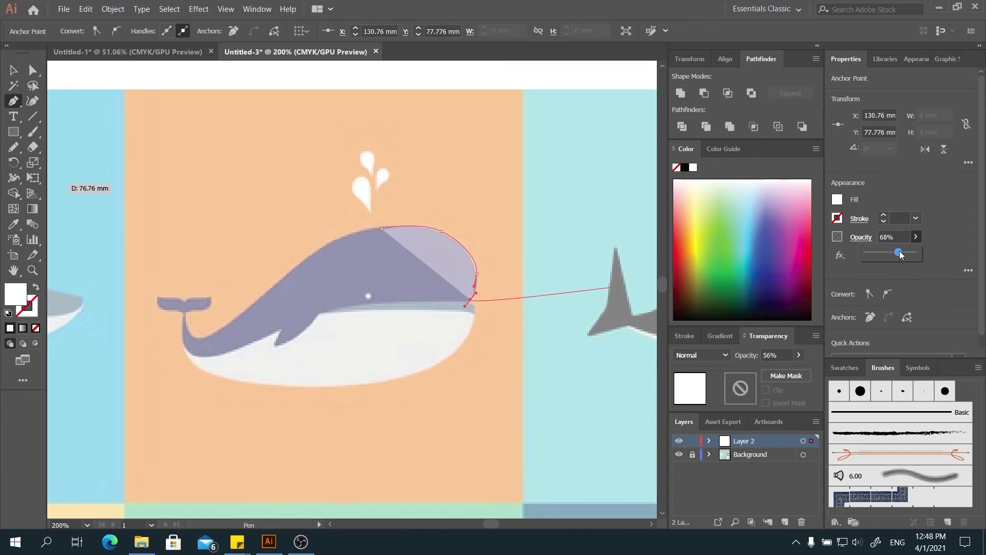
pyautogui.moveTo(901, 255); pyautogui.dragTo(902, 253)
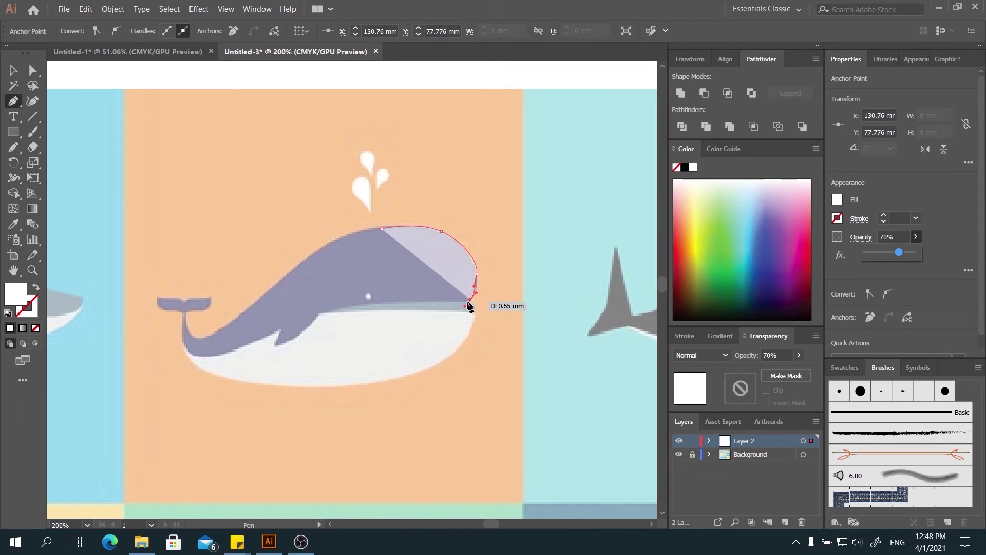
# Continue the traced path down the whale's head and along its belly toward the tail
pyautogui.click(471, 304)
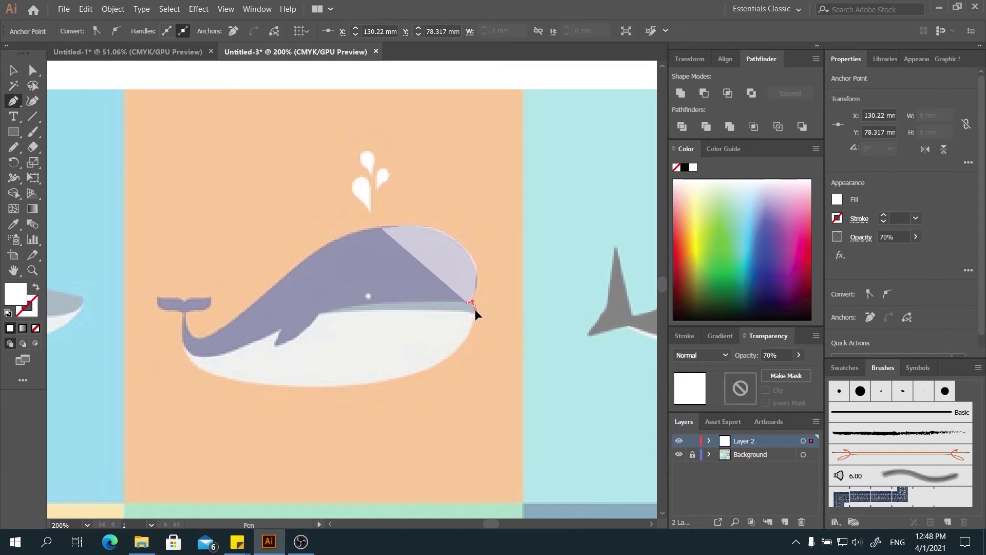
pyautogui.click(474, 310)
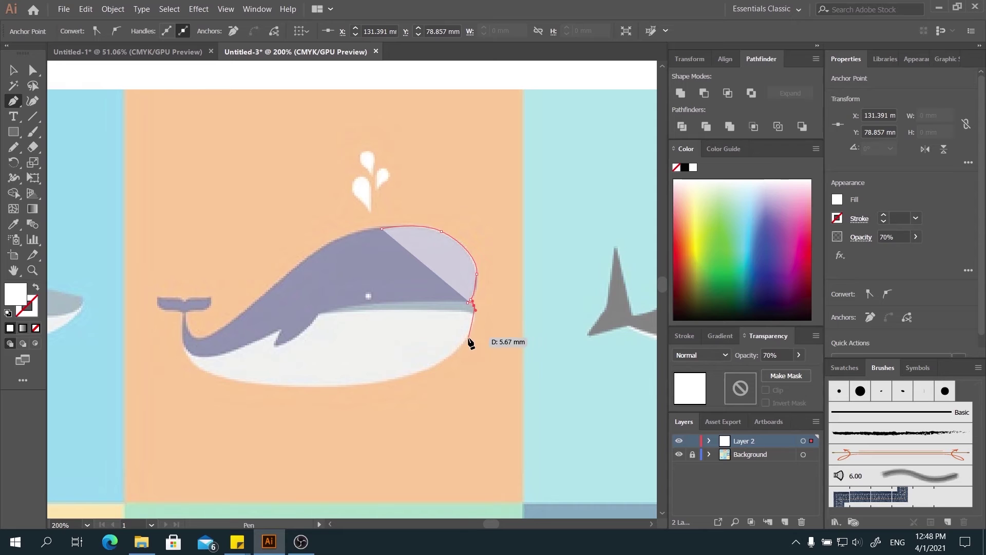
pyautogui.moveTo(466, 338); pyautogui.dragTo(456, 352)
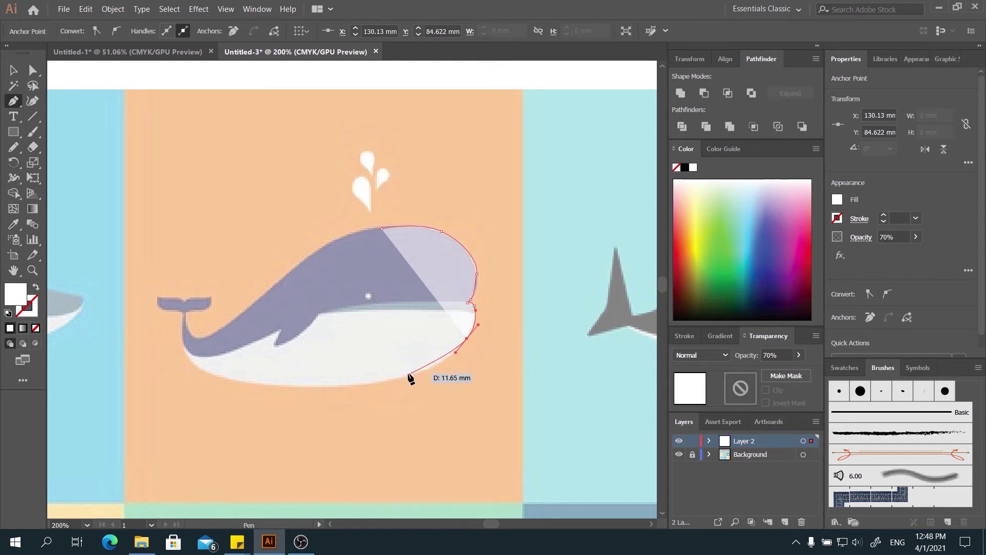
pyautogui.moveTo(400, 377); pyautogui.dragTo(374, 382)
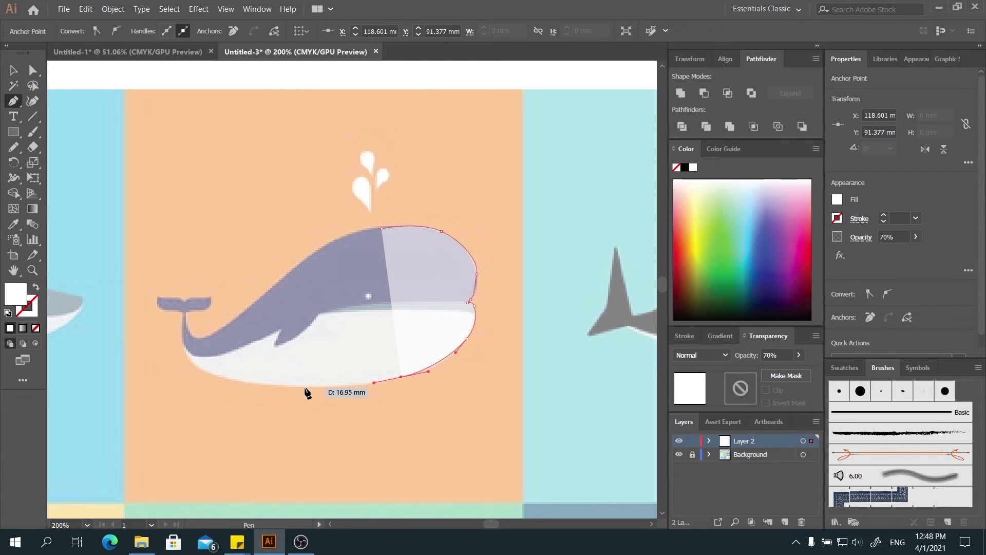
pyautogui.moveTo(306, 387); pyautogui.dragTo(174, 352)
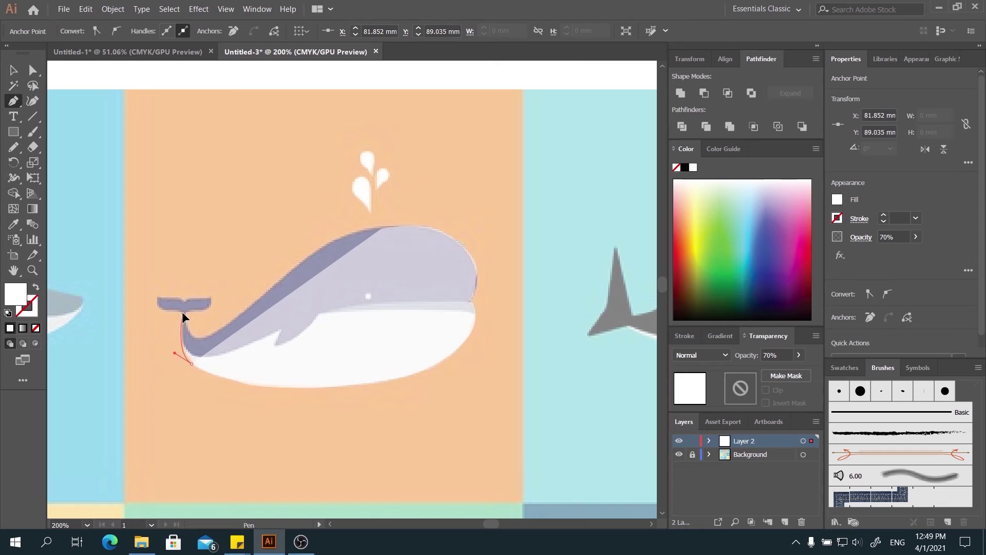
# Trace around the tail and back along the whale's top to close the outline, then select it
pyautogui.moveTo(181, 309)
pyautogui.mouseDown()
pyautogui.moveTo(154, 307)
pyautogui.moveTo(210, 294)
pyautogui.moveTo(210, 307)
pyautogui.moveTo(189, 311)
pyautogui.mouseUp()
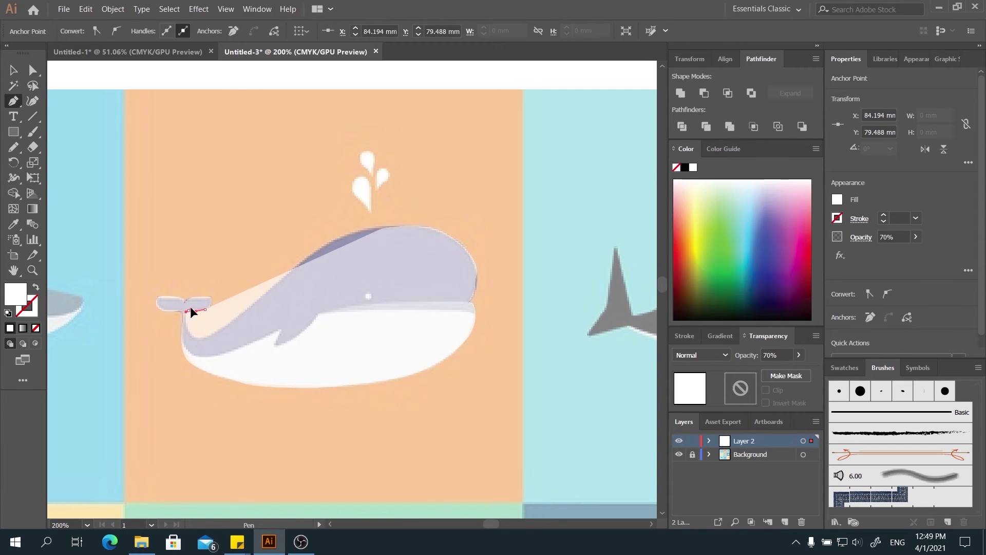
pyautogui.click(188, 312)
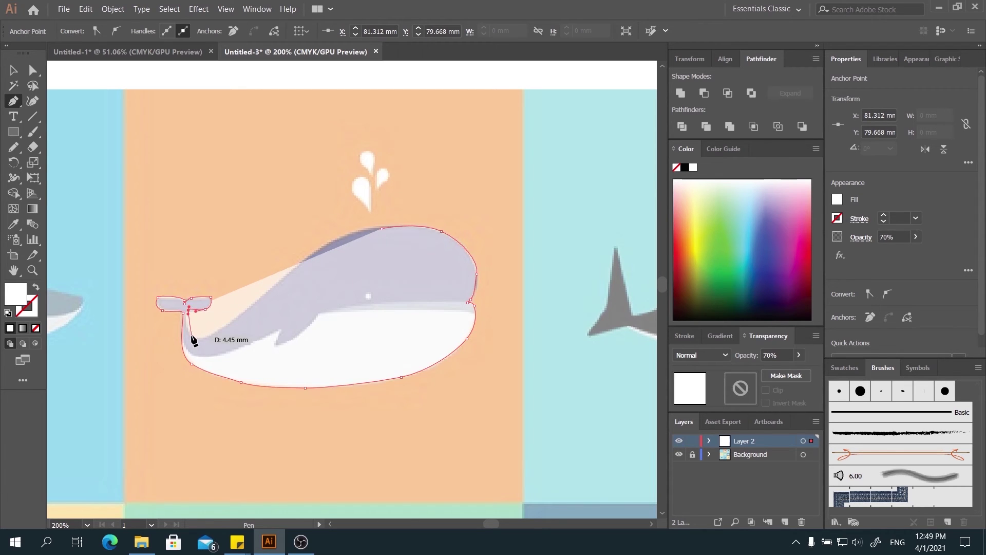
pyautogui.click(242, 311)
pyautogui.click(256, 300)
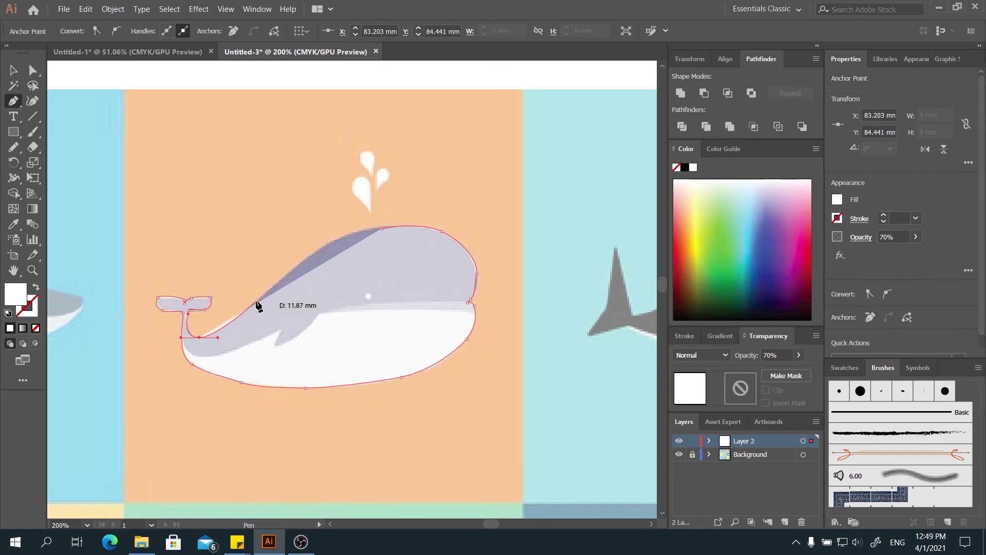
pyautogui.click(270, 291)
pyautogui.moveTo(324, 245); pyautogui.dragTo(407, 227)
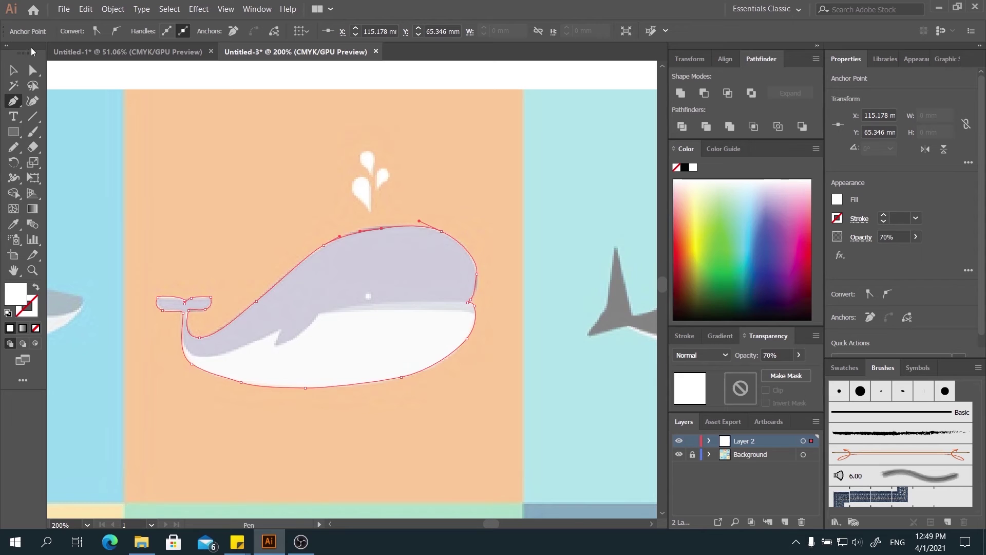
pyautogui.click(14, 70)
pyautogui.moveTo(328, 288); pyautogui.dragTo(351, 329)
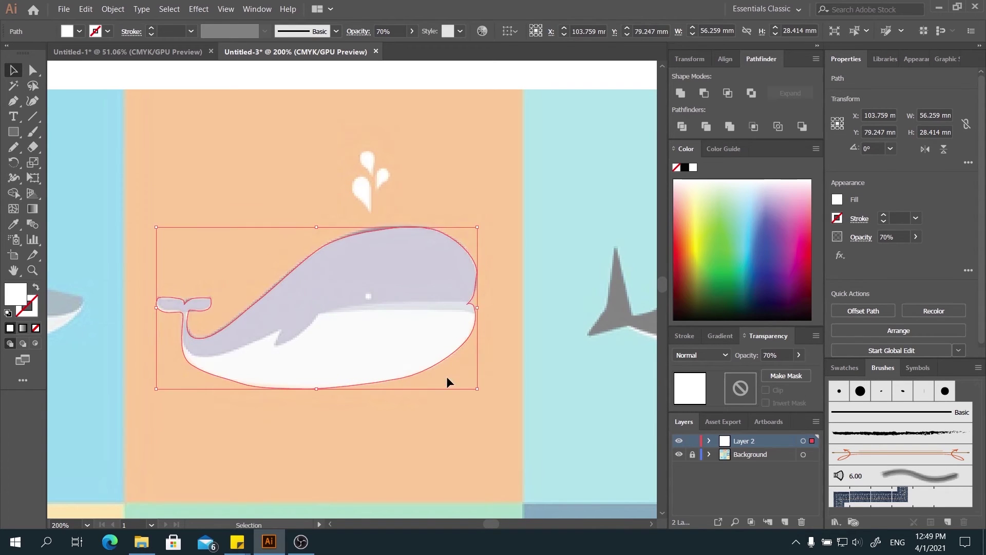
# Scroll down and check the traced whale outline by selecting and deselecting it
pyautogui.click(479, 411)
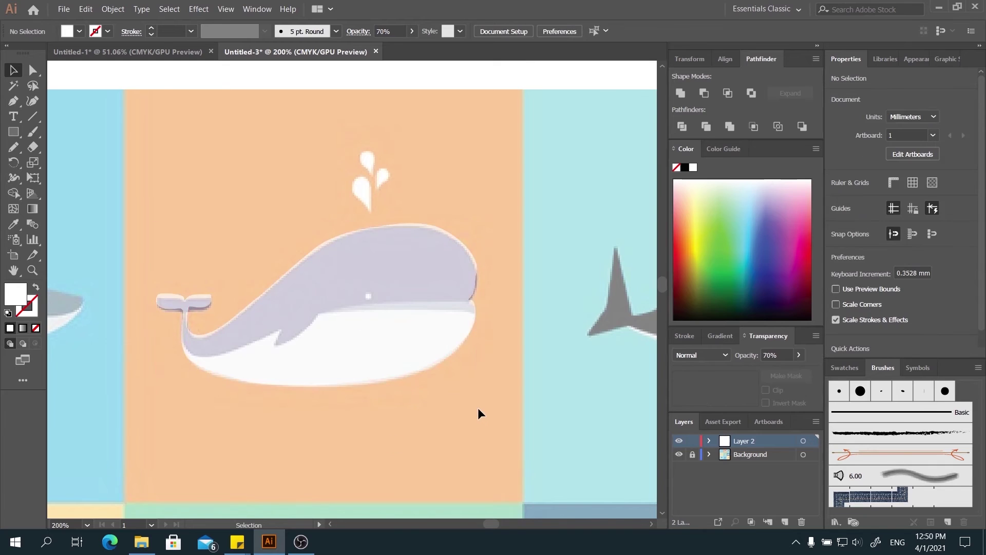
pyautogui.scroll(-3, 405, 461)
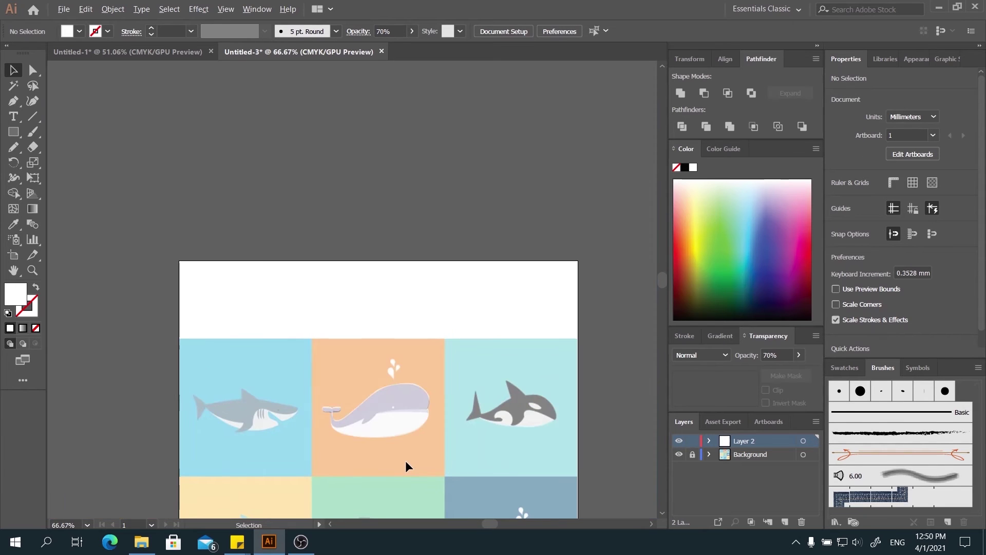
pyautogui.scroll(-5, 412, 435)
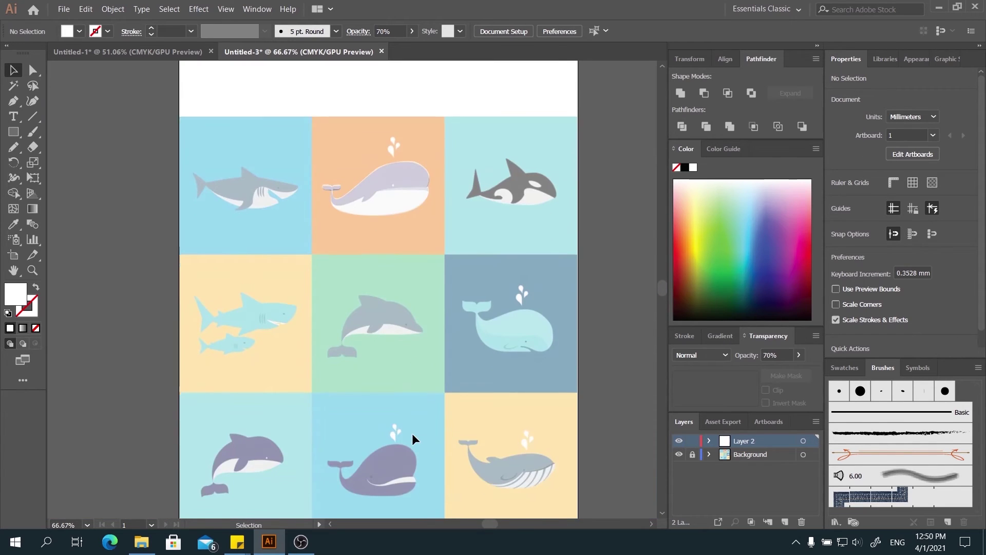
pyautogui.scroll(-1, 412, 435)
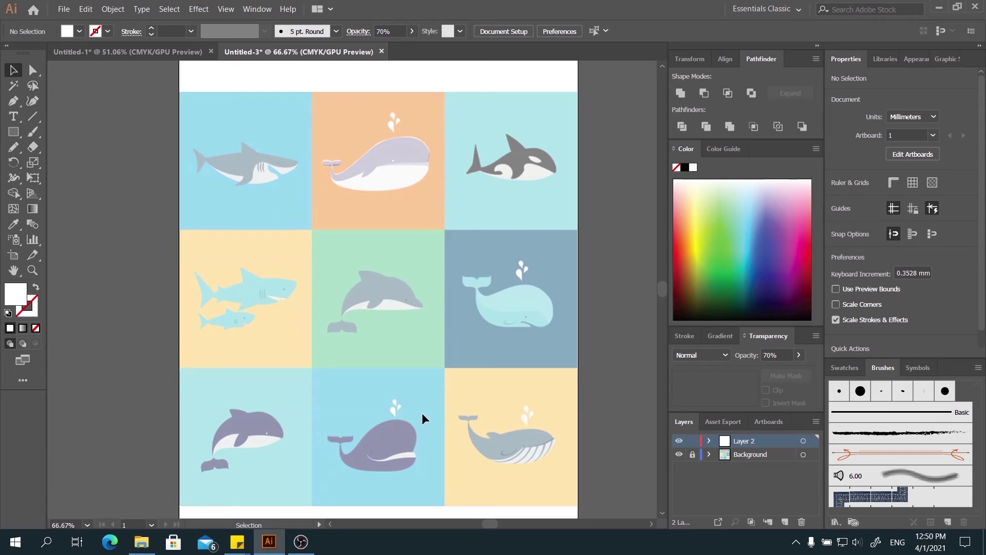
pyautogui.scroll(-1, 422, 414)
pyautogui.click(383, 154)
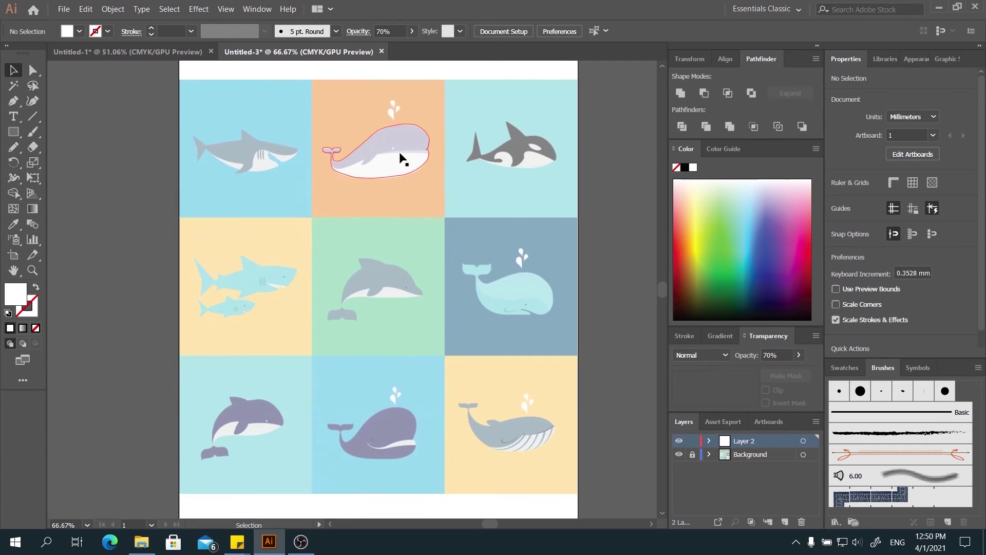
pyautogui.click(430, 255)
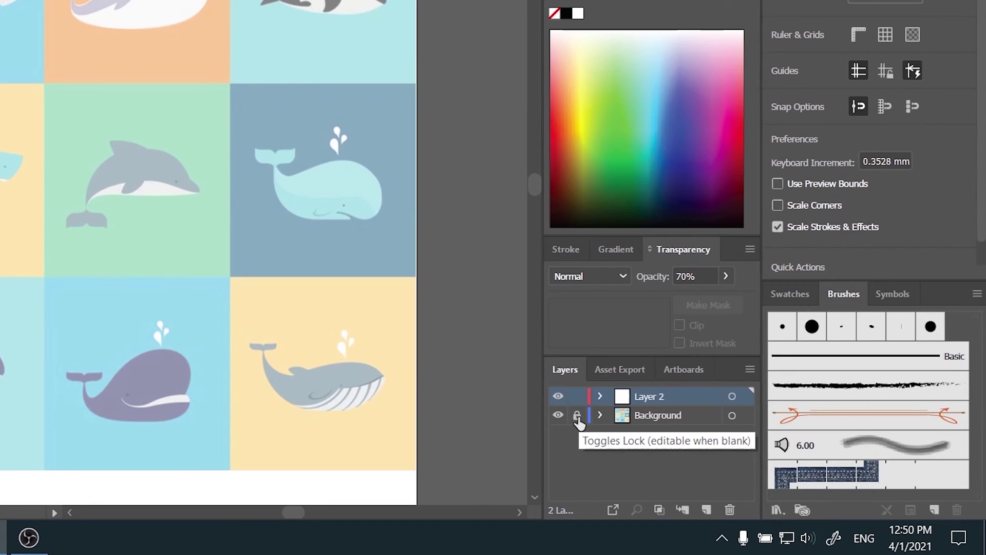
# Raise the background picture's opacity to 100%, relock its layer, and target Layer 2
pyautogui.click(577, 415)
pyautogui.click(586, 413)
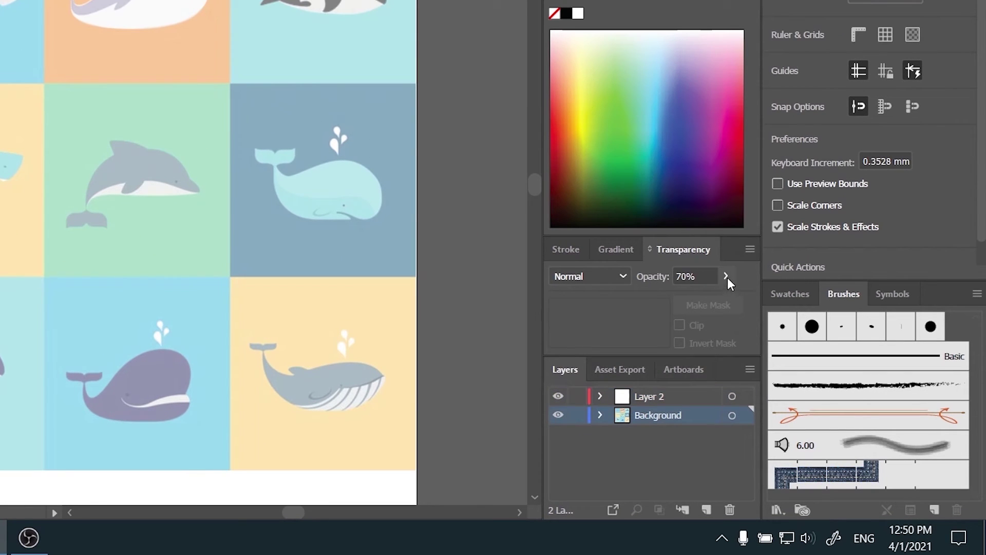
pyautogui.click(173, 295)
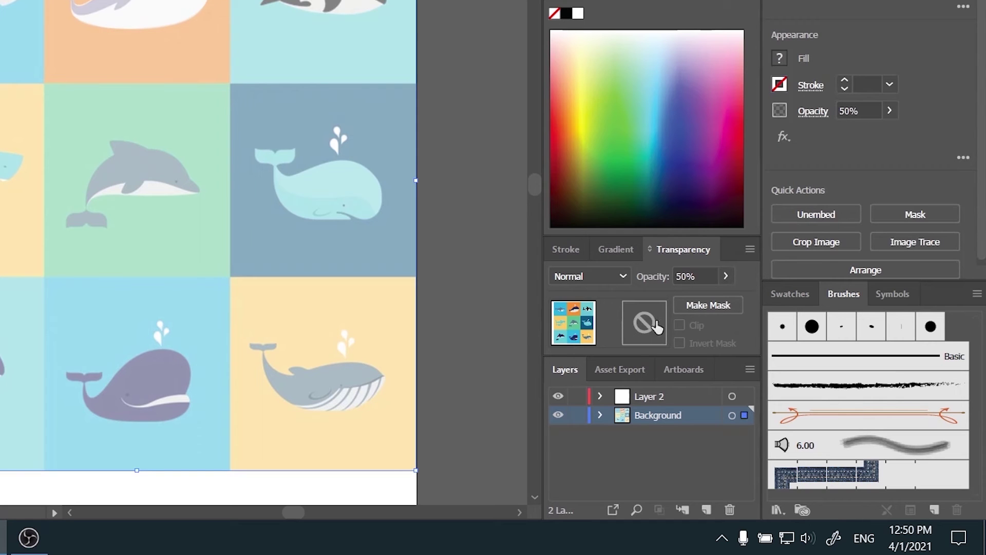
pyautogui.click(725, 278)
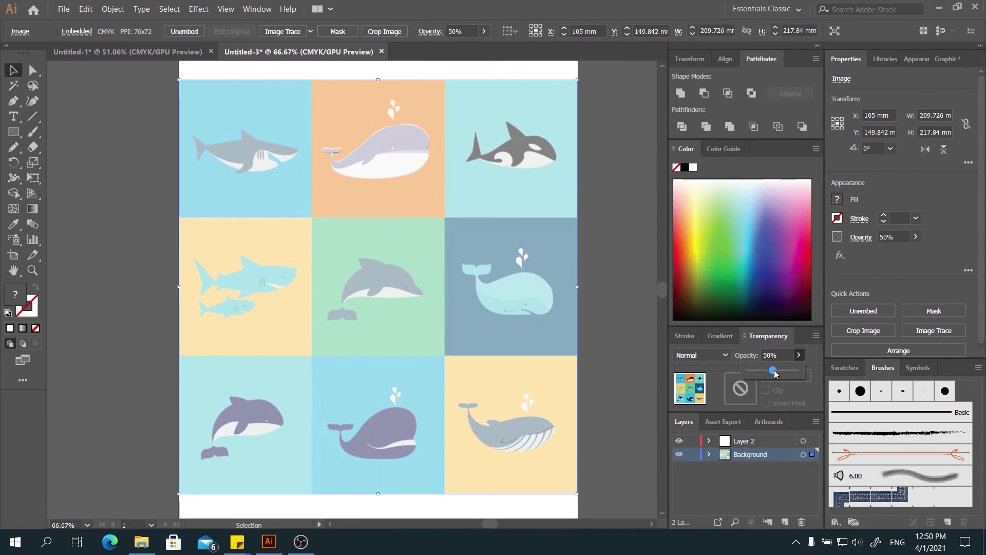
pyautogui.moveTo(753, 355); pyautogui.dragTo(805, 377)
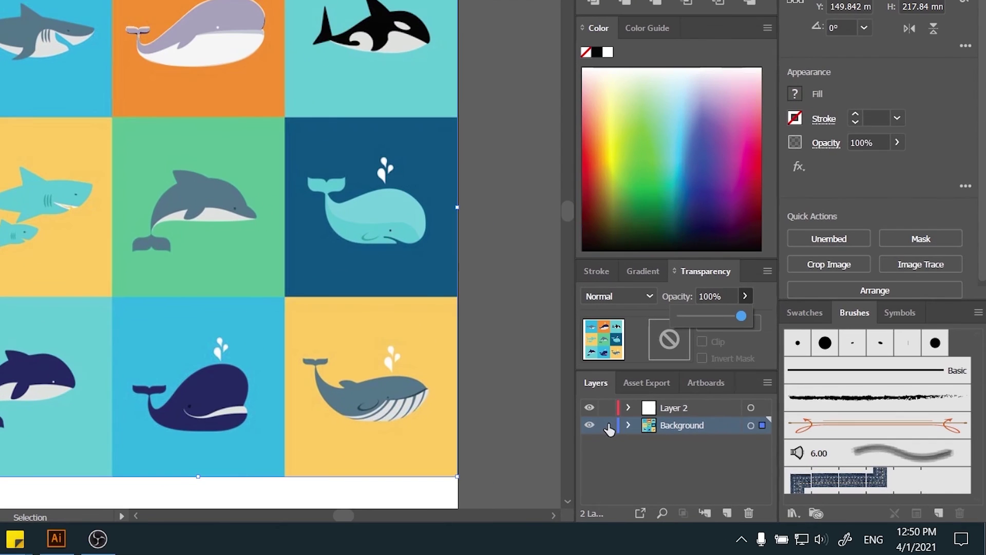
pyautogui.click(692, 454)
pyautogui.click(720, 408)
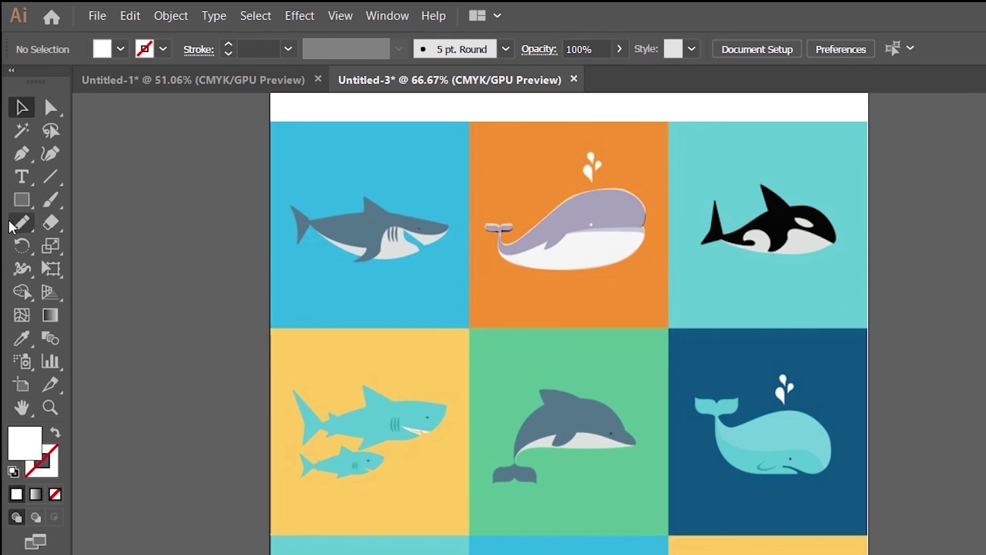
# Sketch a freehand Pencil loop around the dolphin in the centre tile
pyautogui.click(14, 147)
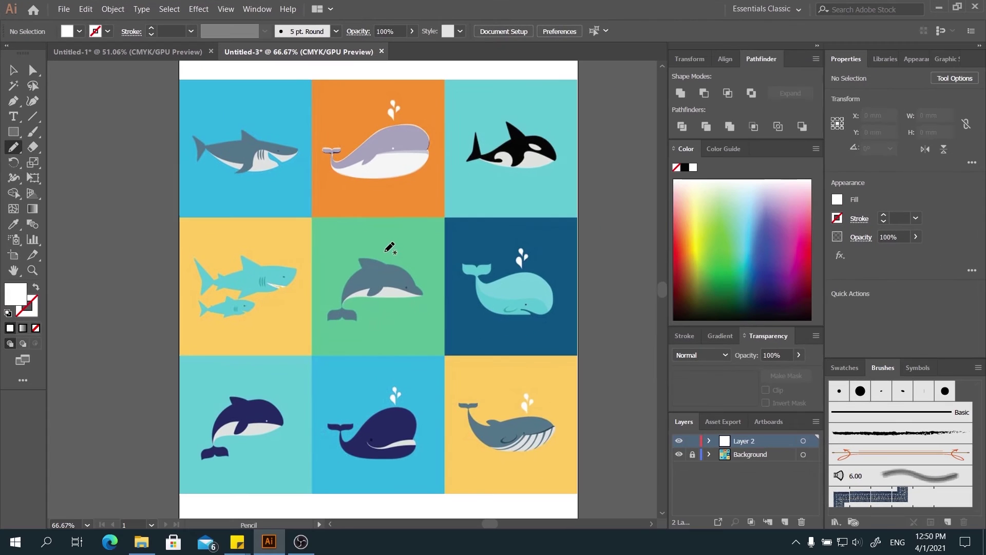
pyautogui.moveTo(524, 344)
pyautogui.mouseDown()
pyautogui.moveTo(483, 343)
pyautogui.moveTo(475, 362)
pyautogui.mouseUp()
pyautogui.moveTo(349, 263)
pyautogui.mouseDown()
pyautogui.moveTo(321, 309)
pyautogui.moveTo(344, 326)
pyautogui.moveTo(422, 305)
pyautogui.moveTo(432, 292)
pyautogui.moveTo(432, 279)
pyautogui.moveTo(390, 251)
pyautogui.mouseUp()
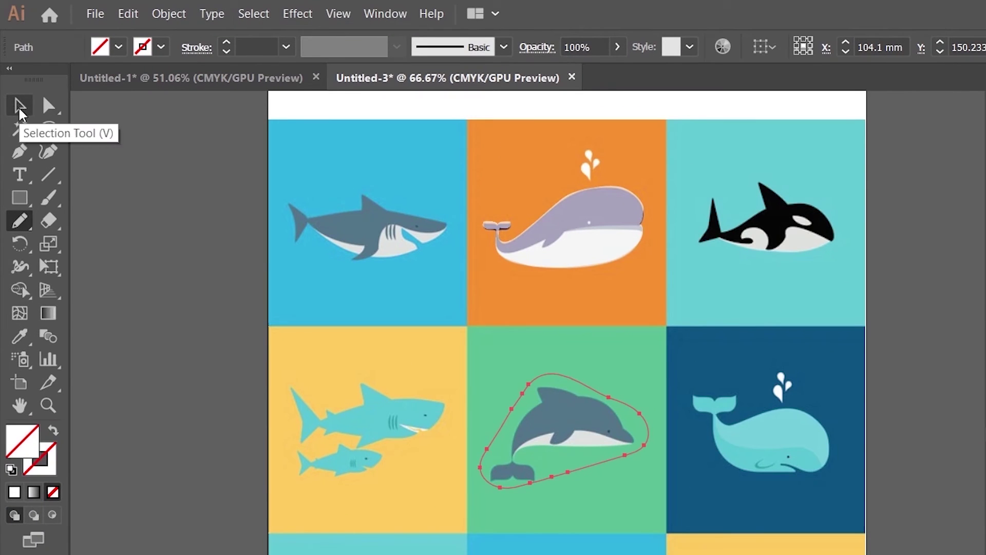
# Select the dolphin outline and give its stroke a white colour
pyautogui.click(11, 79)
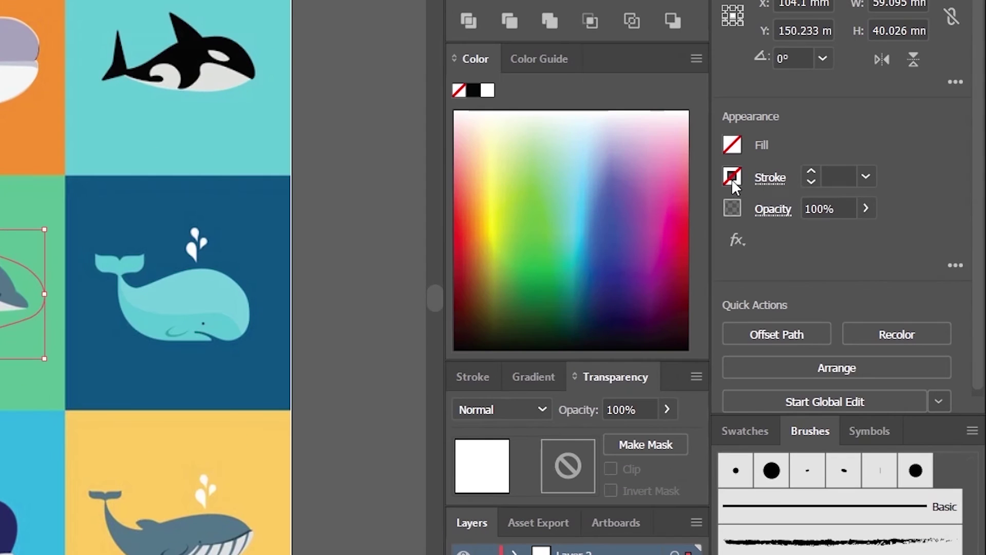
pyautogui.click(734, 178)
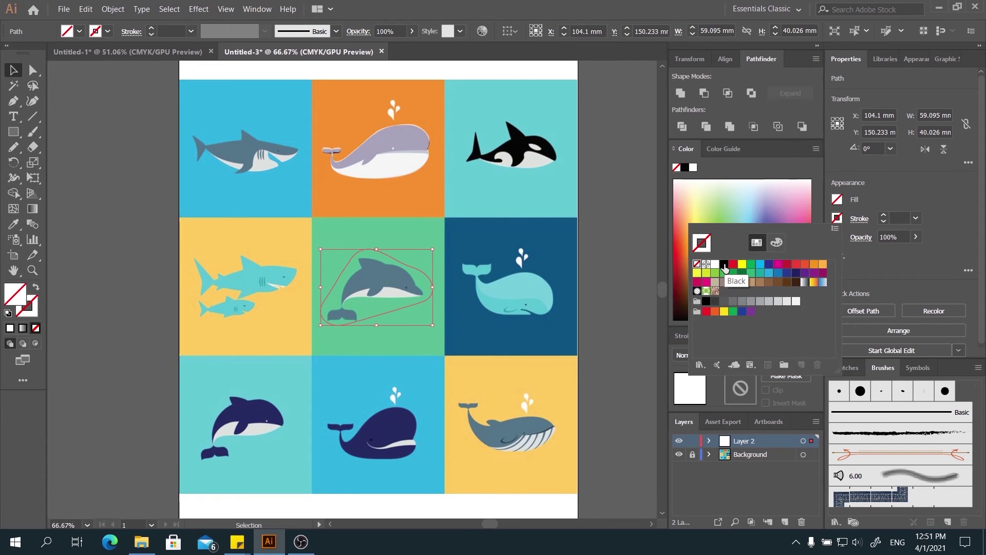
pyautogui.click(725, 268)
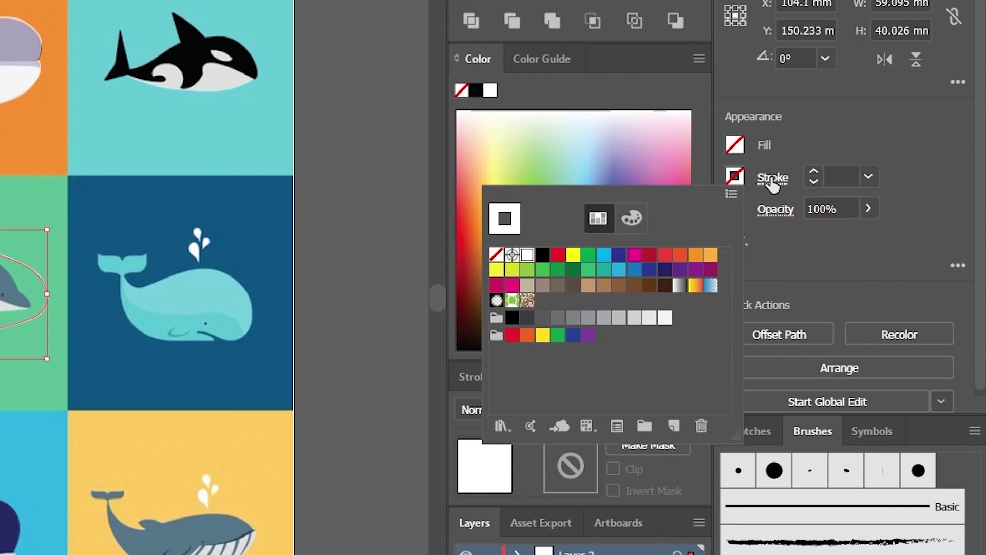
# Make the outline a 5 pt dashed line with 10 pt dashes and 10 pt gaps
pyautogui.click(806, 195)
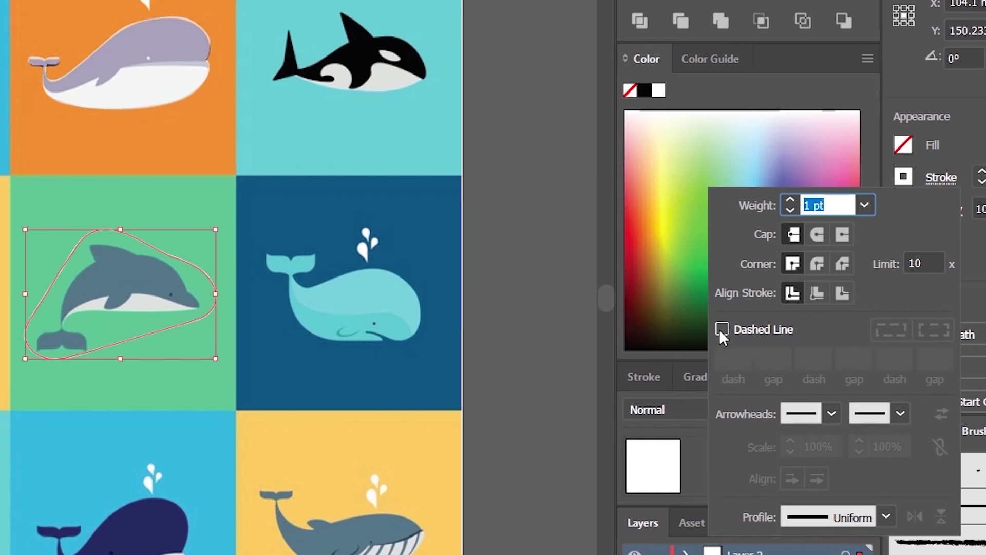
pyautogui.click(740, 331)
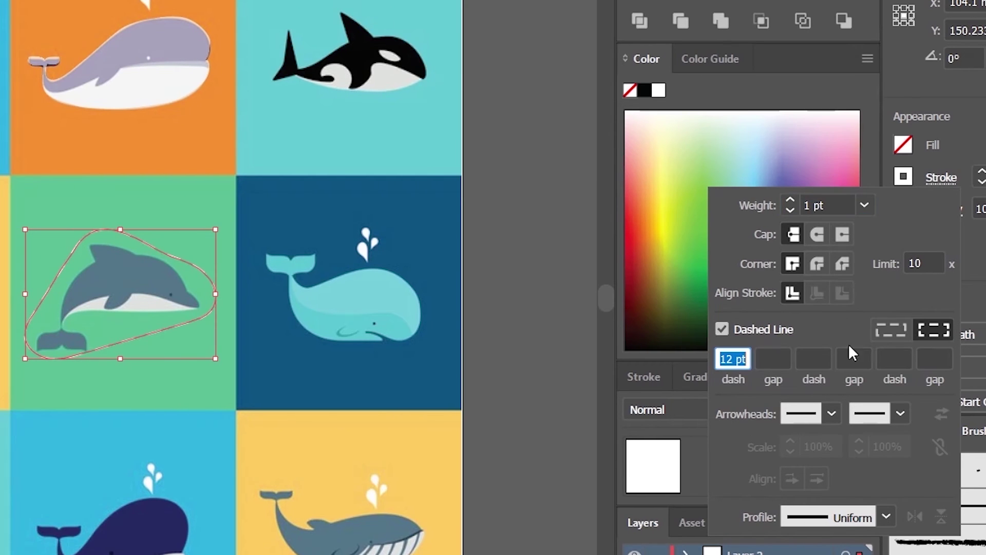
pyautogui.click(740, 359)
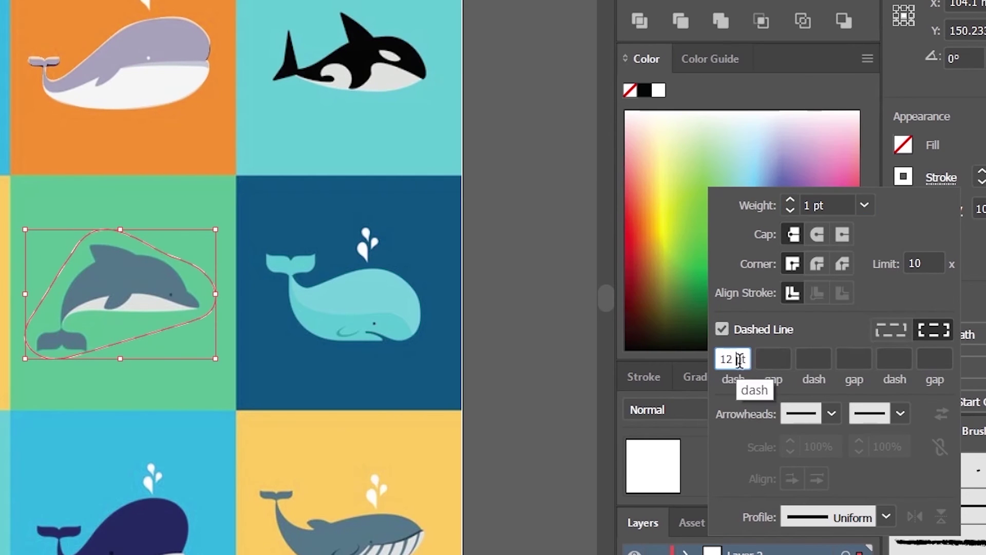
pyautogui.click(773, 358)
pyautogui.click(733, 359)
pyautogui.press('Down')
pyautogui.press('Down')
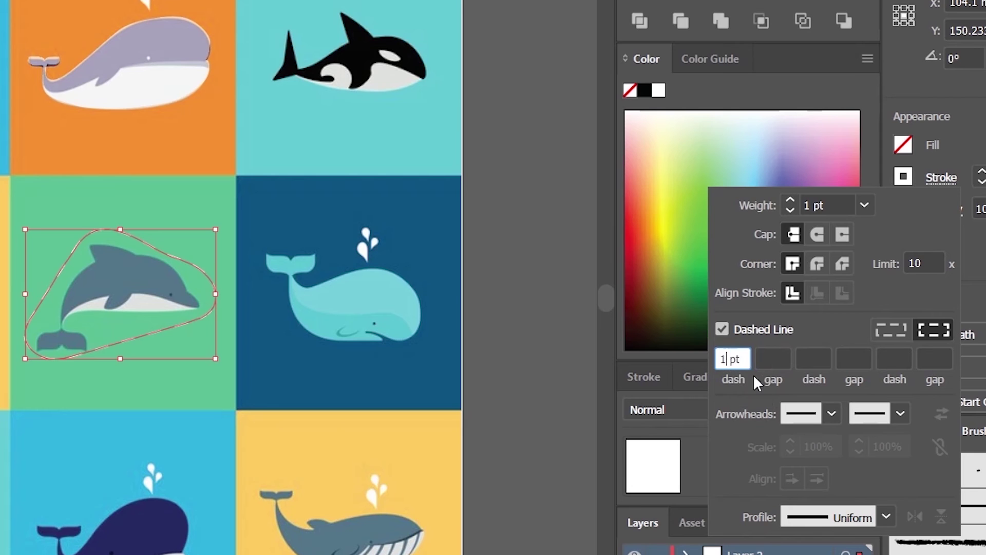
pyautogui.click(776, 357)
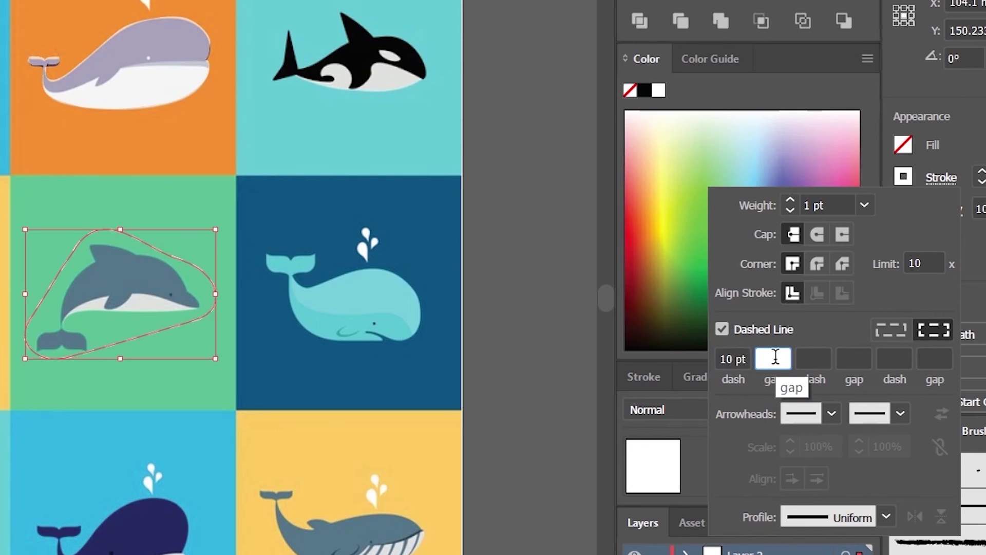
pyautogui.write('10')
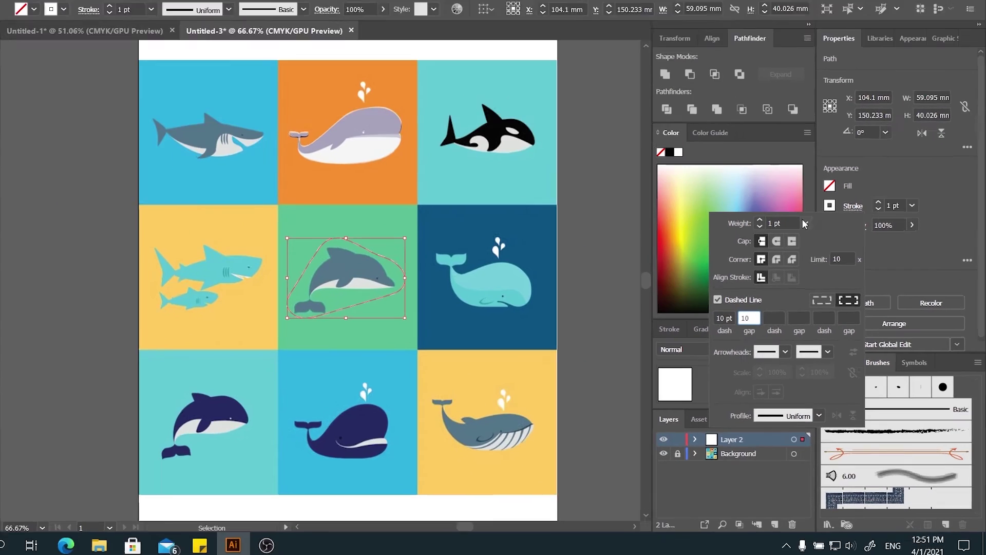
pyautogui.click(805, 224)
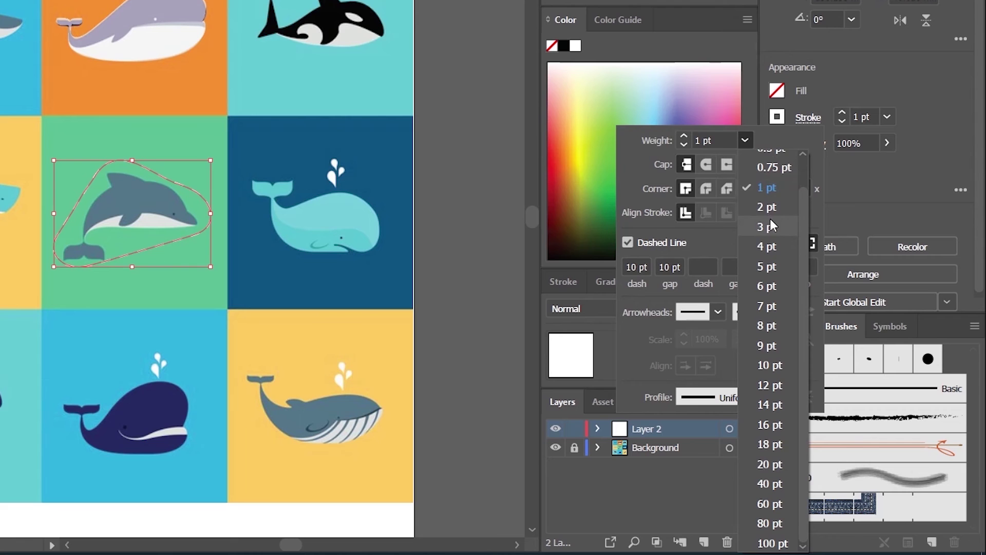
pyautogui.click(771, 265)
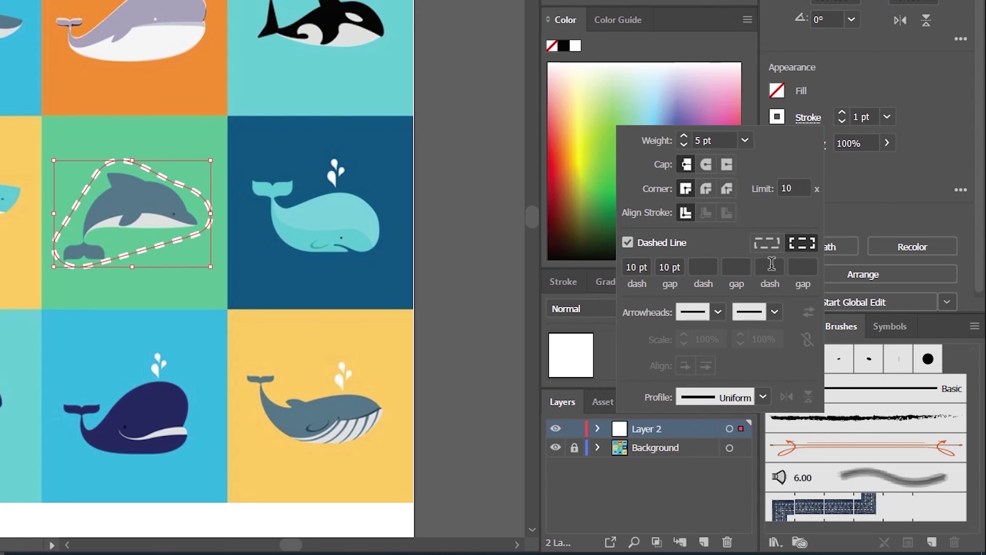
pyautogui.hotkey('ctrl', 'shift', 'a')
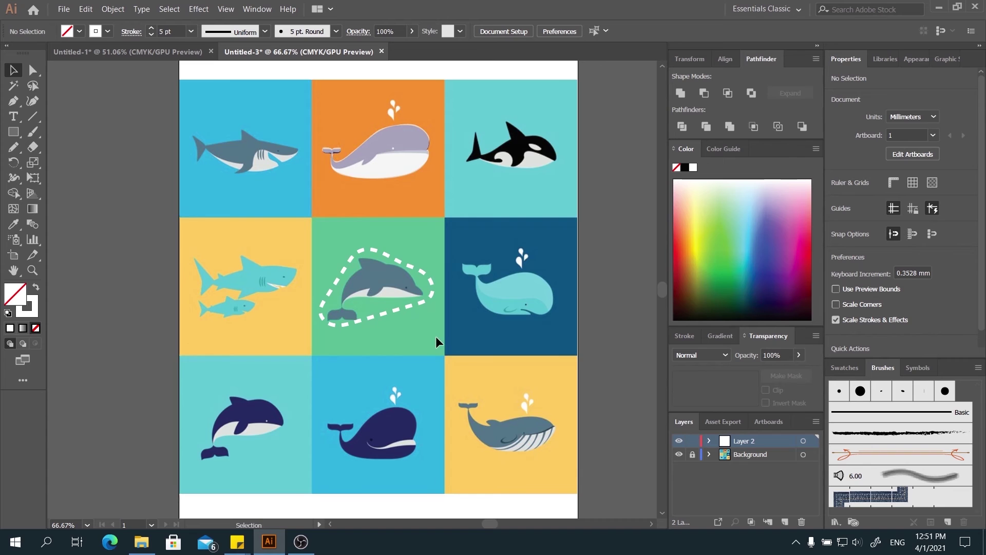
# Draw a freehand Pencil loop around the navy whale in the bottom-middle tile
pyautogui.scroll(-1, 436, 336)
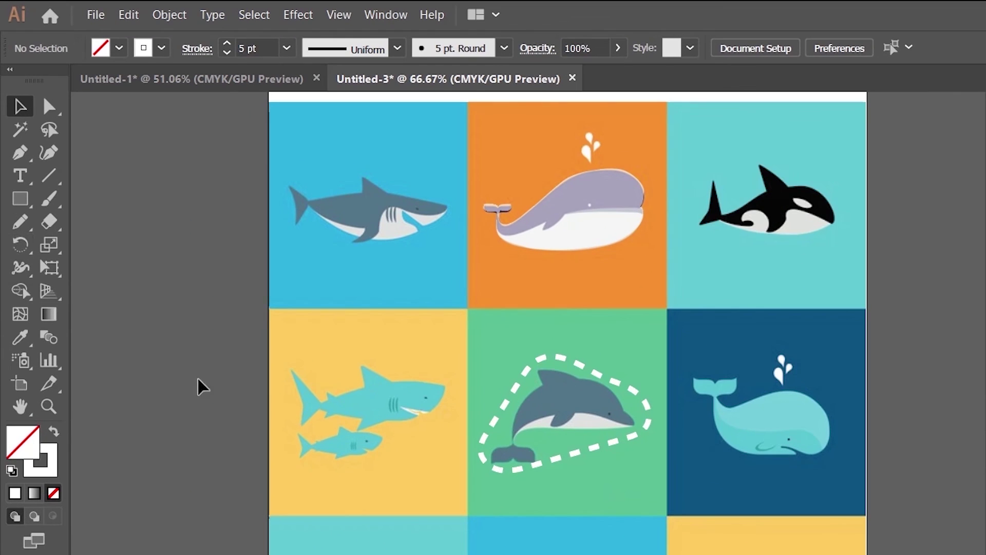
pyautogui.click(21, 230)
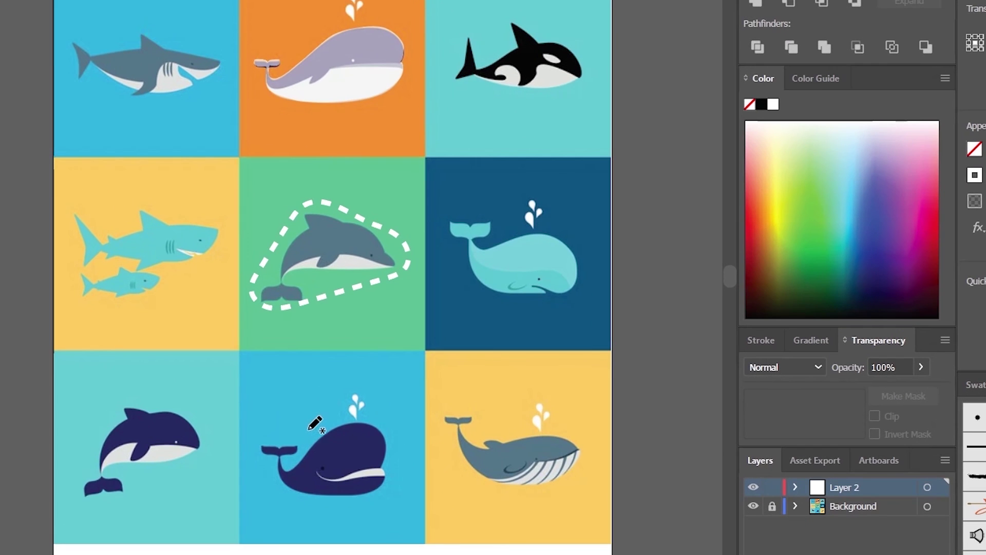
pyautogui.moveTo(357, 399); pyautogui.dragTo(330, 400)
pyautogui.moveTo(263, 429)
pyautogui.mouseDown()
pyautogui.moveTo(246, 463)
pyautogui.moveTo(252, 489)
pyautogui.moveTo(284, 511)
pyautogui.moveTo(341, 521)
pyautogui.moveTo(381, 510)
pyautogui.moveTo(401, 470)
pyautogui.moveTo(399, 396)
pyautogui.moveTo(345, 375)
pyautogui.moveTo(324, 381)
pyautogui.moveTo(310, 427)
pyautogui.mouseUp()
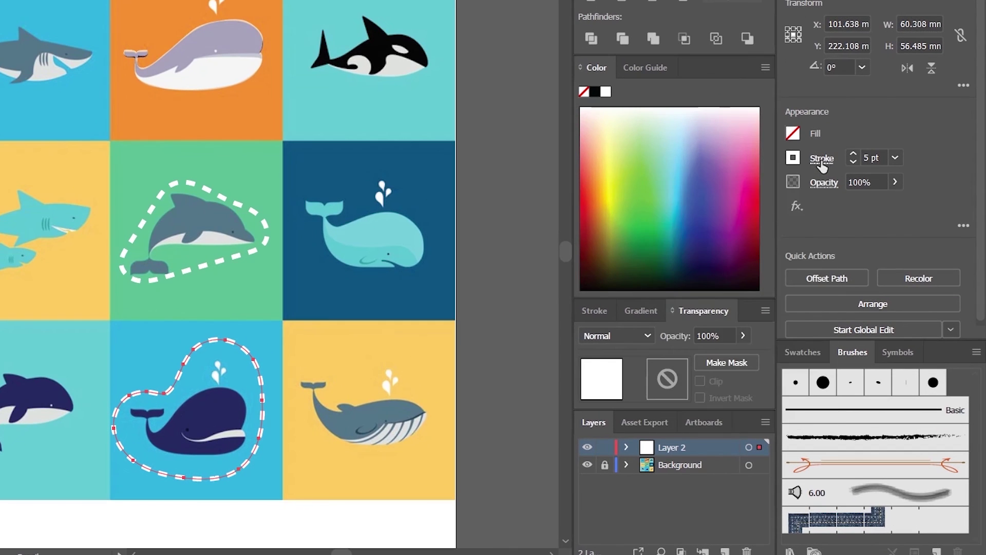
# Turn the whale loop into round white dots: 0 pt dash, 5 pt weight, Round Cap
pyautogui.click(859, 219)
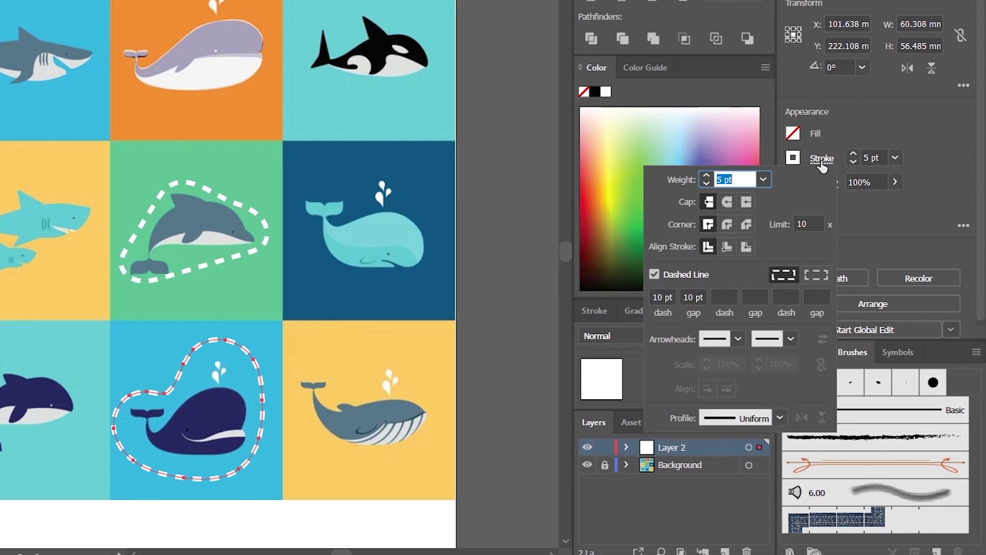
pyautogui.click(663, 297)
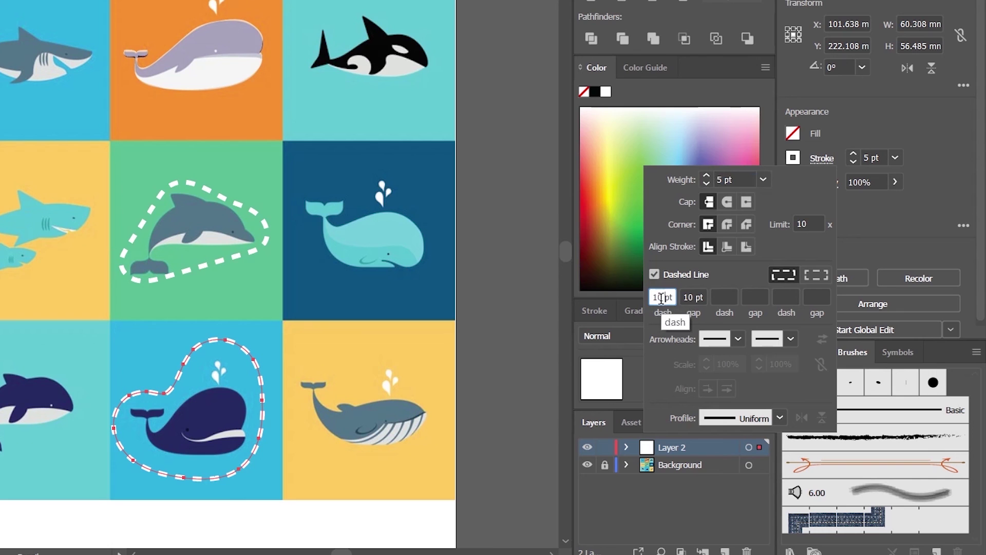
pyautogui.write('0')
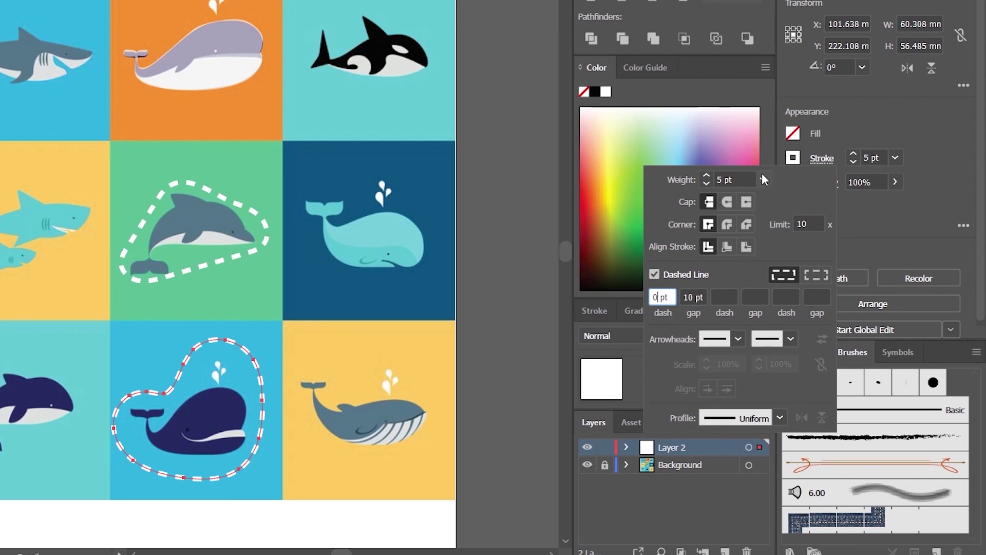
pyautogui.click(763, 179)
pyautogui.click(785, 298)
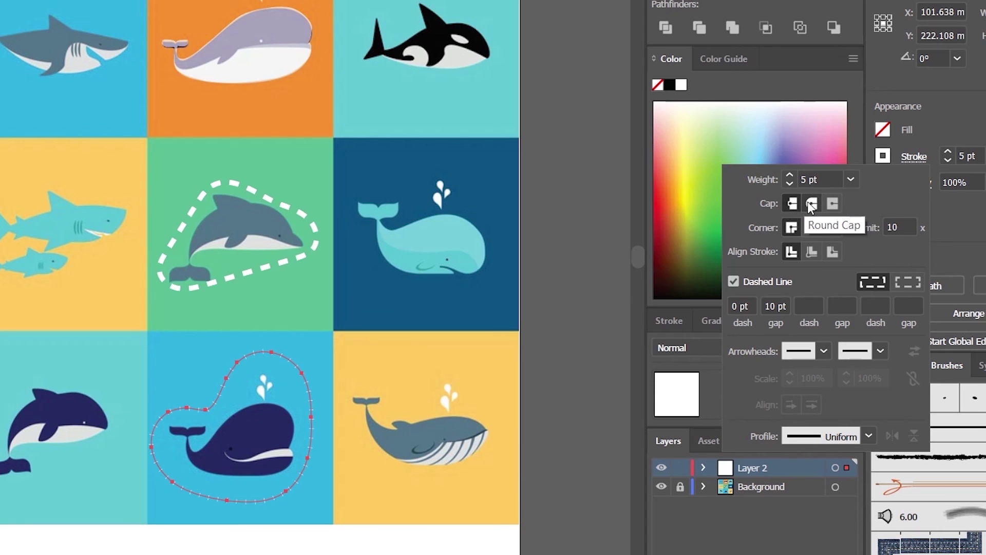
pyautogui.click(810, 203)
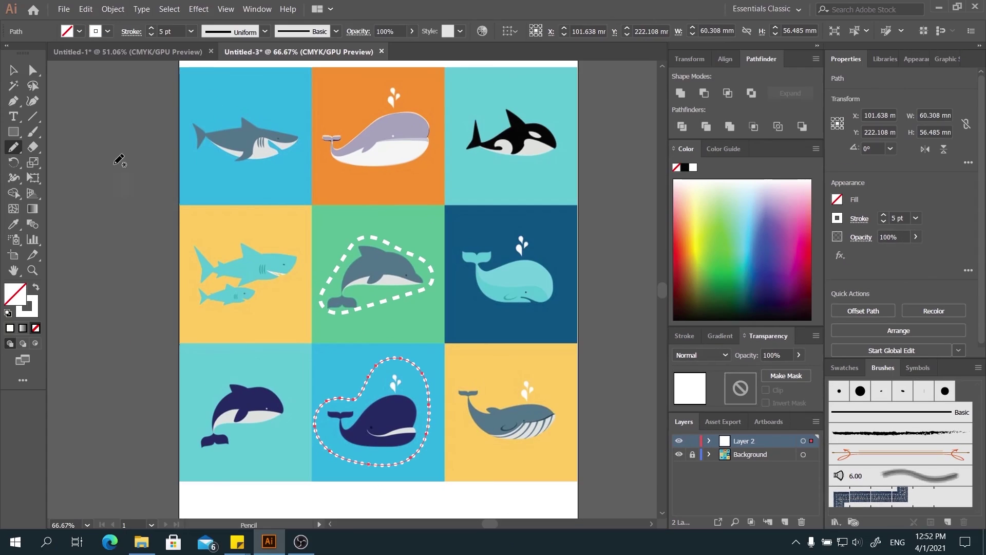
pyautogui.click(14, 70)
pyautogui.click(515, 436)
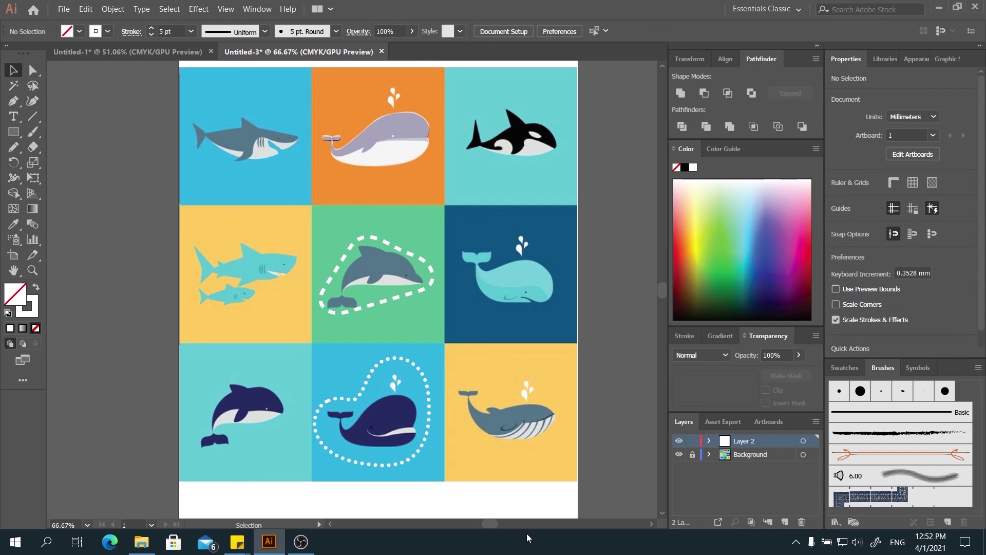